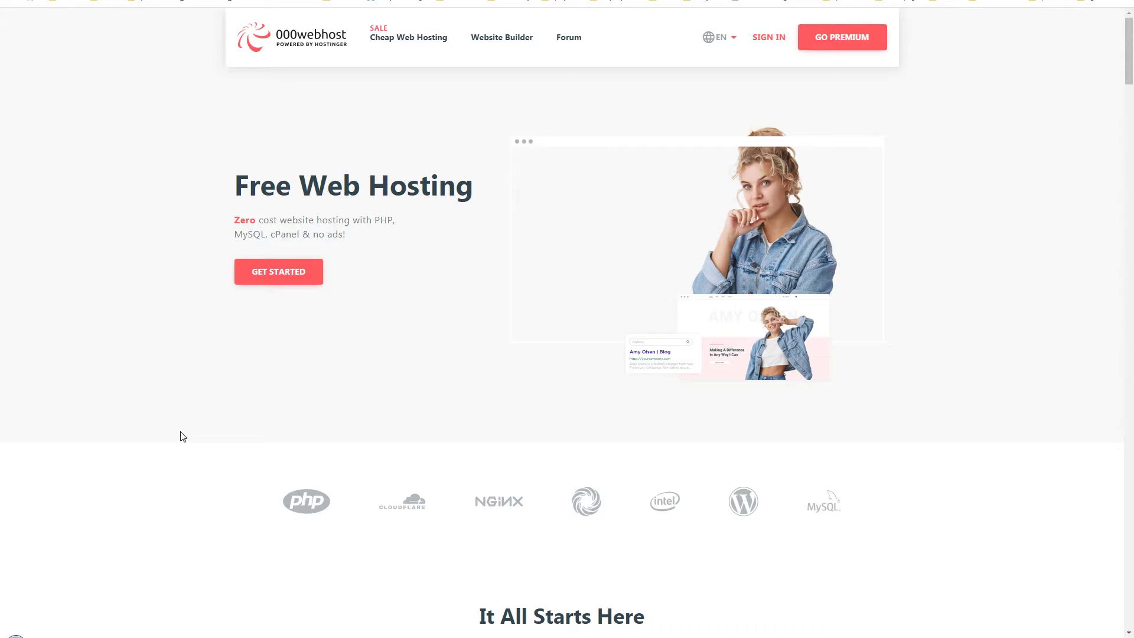
pyautogui.scroll(-9, 183, 437)
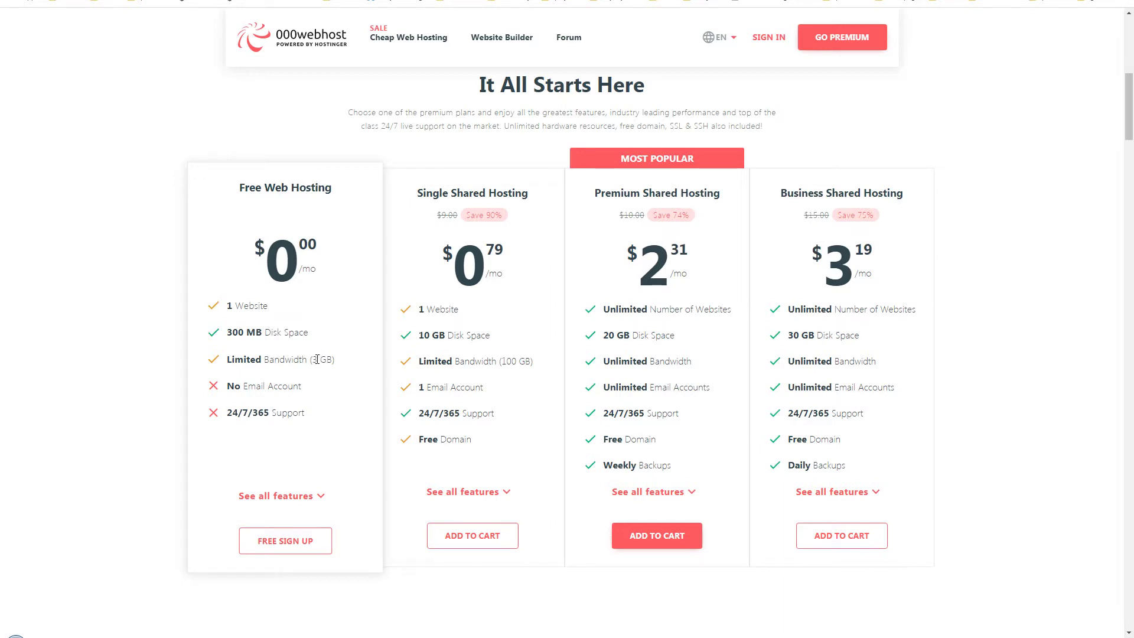
pyautogui.moveTo(305, 387); pyautogui.dragTo(219, 382)
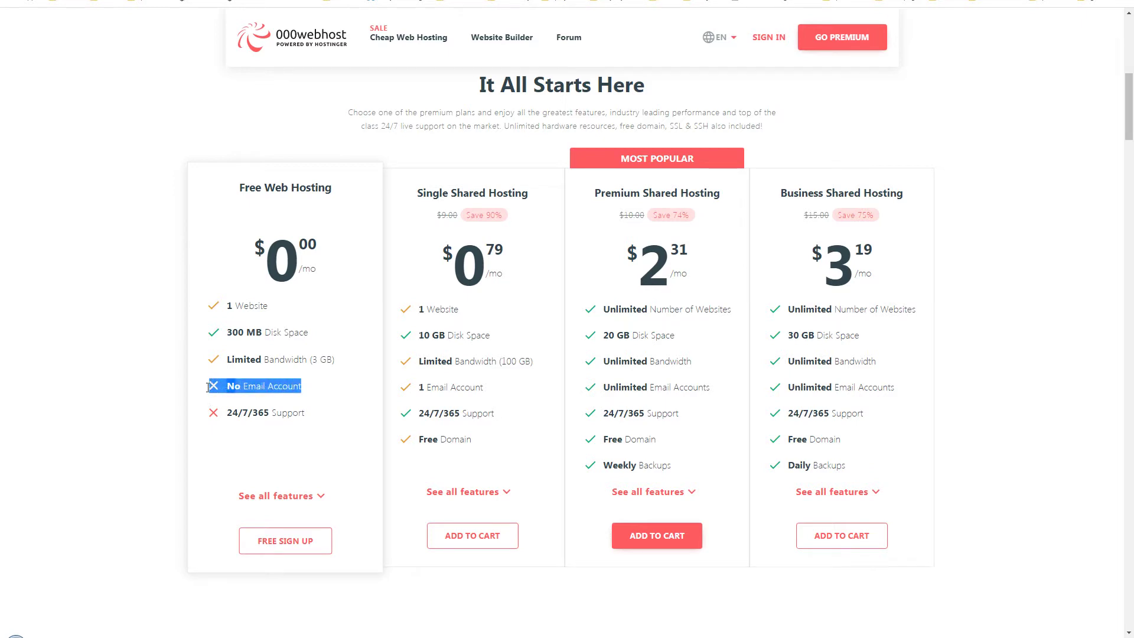
pyautogui.click(211, 408)
pyautogui.moveTo(210, 409); pyautogui.dragTo(305, 390)
pyautogui.click(314, 415)
pyautogui.click(305, 390)
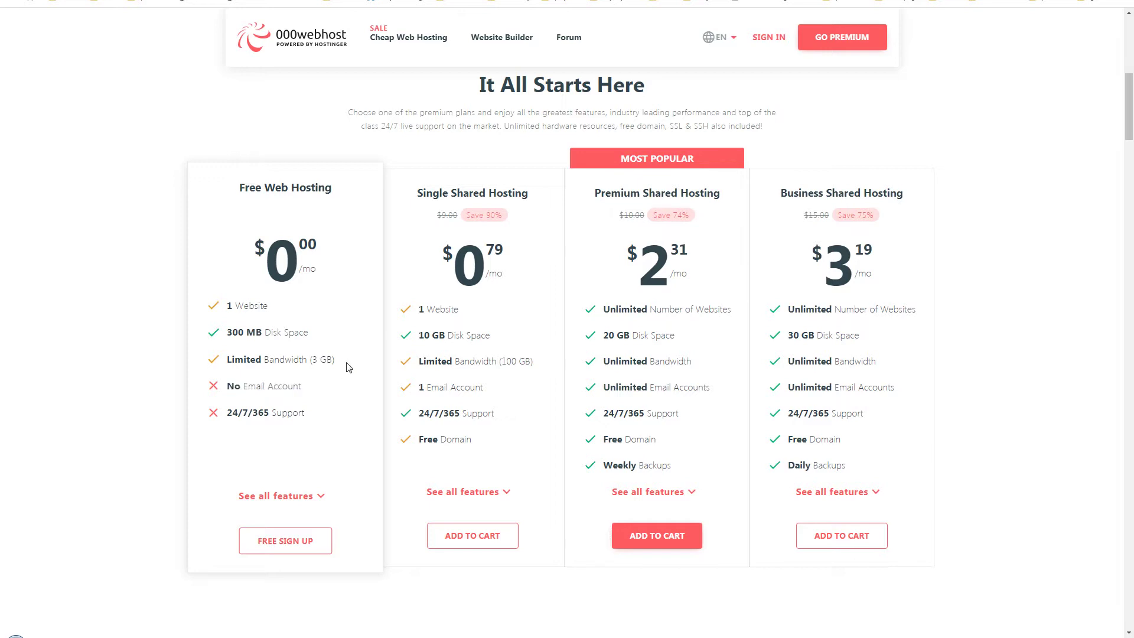
pyautogui.moveTo(337, 360); pyautogui.dragTo(228, 335)
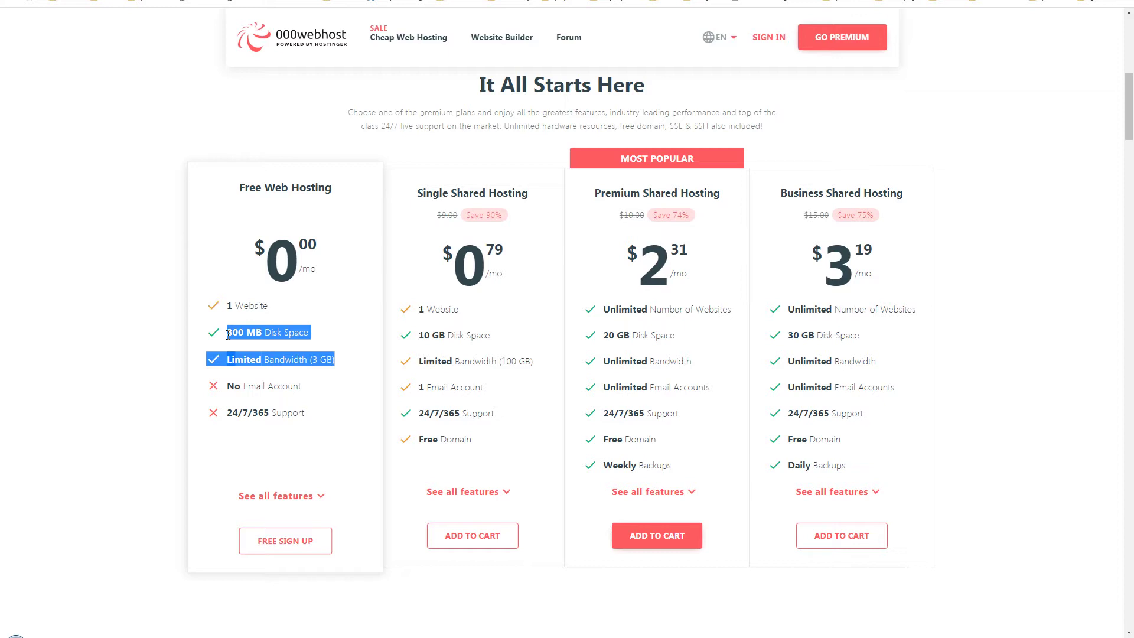
pyautogui.click(227, 335)
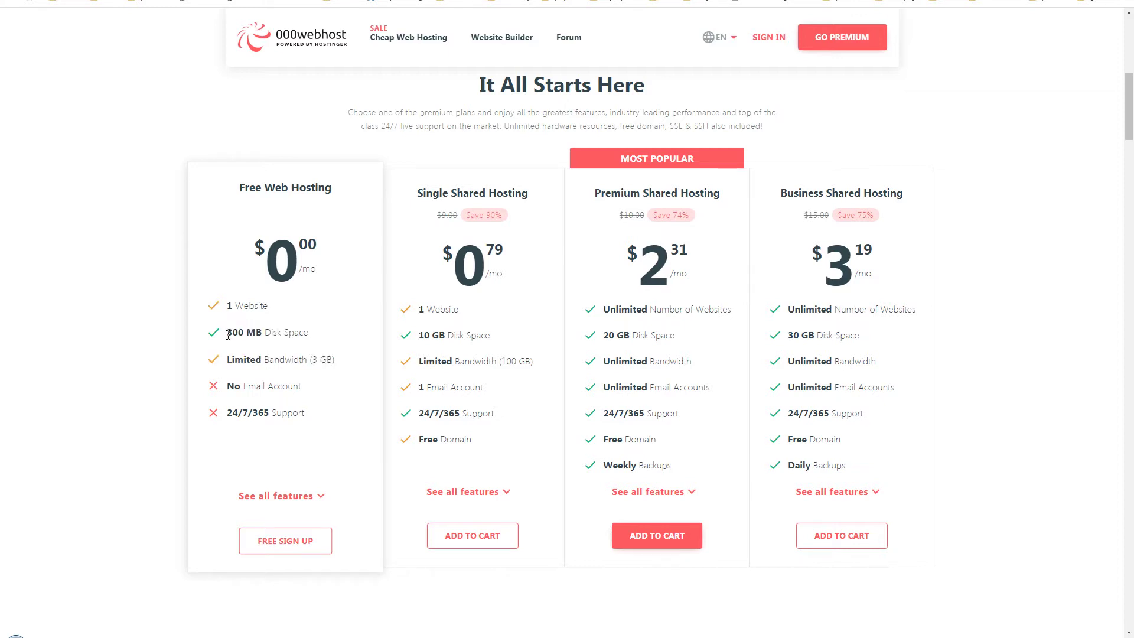
pyautogui.scroll(9, 145, 322)
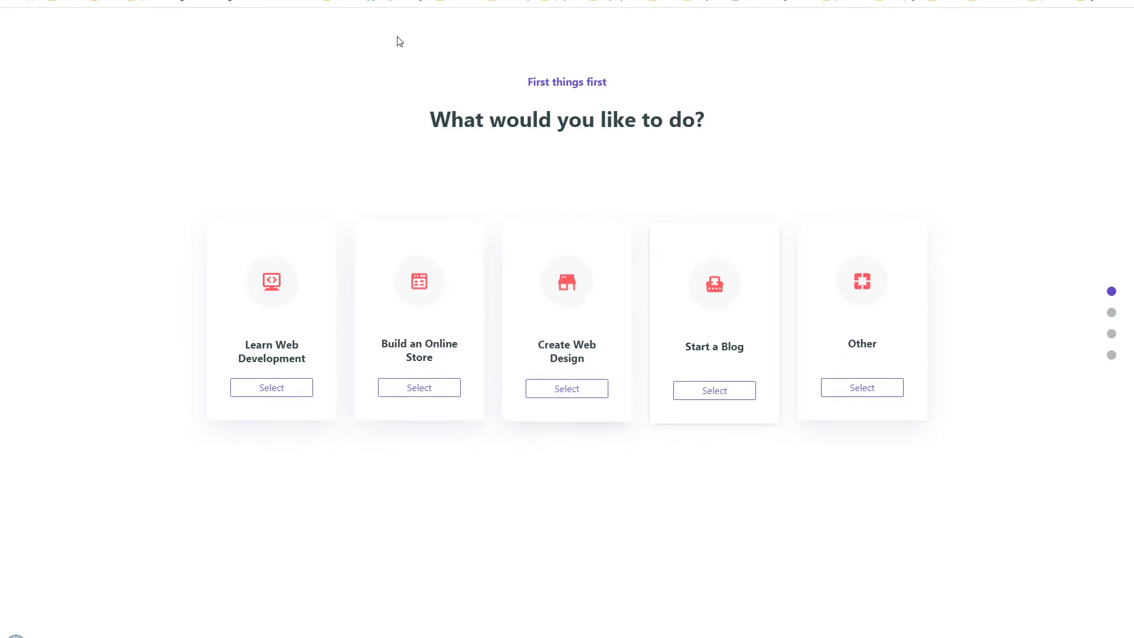
# Choose Create Web Design, submit the project name and password, then pick Upload your site
pyautogui.click(567, 387)
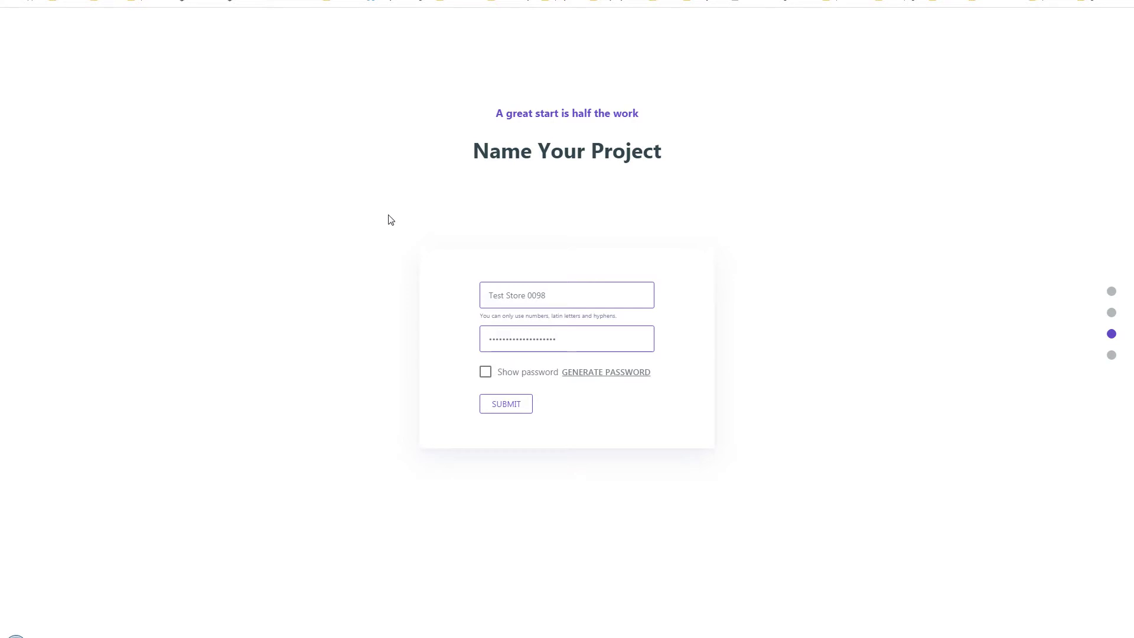
pyautogui.press('Return')
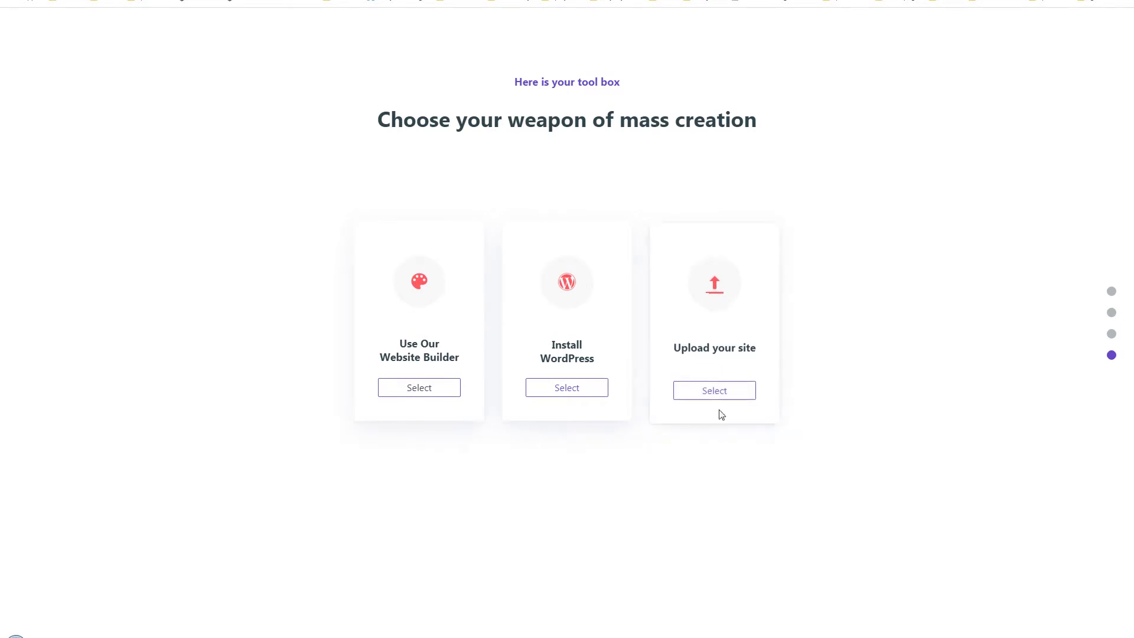
pyautogui.click(715, 390)
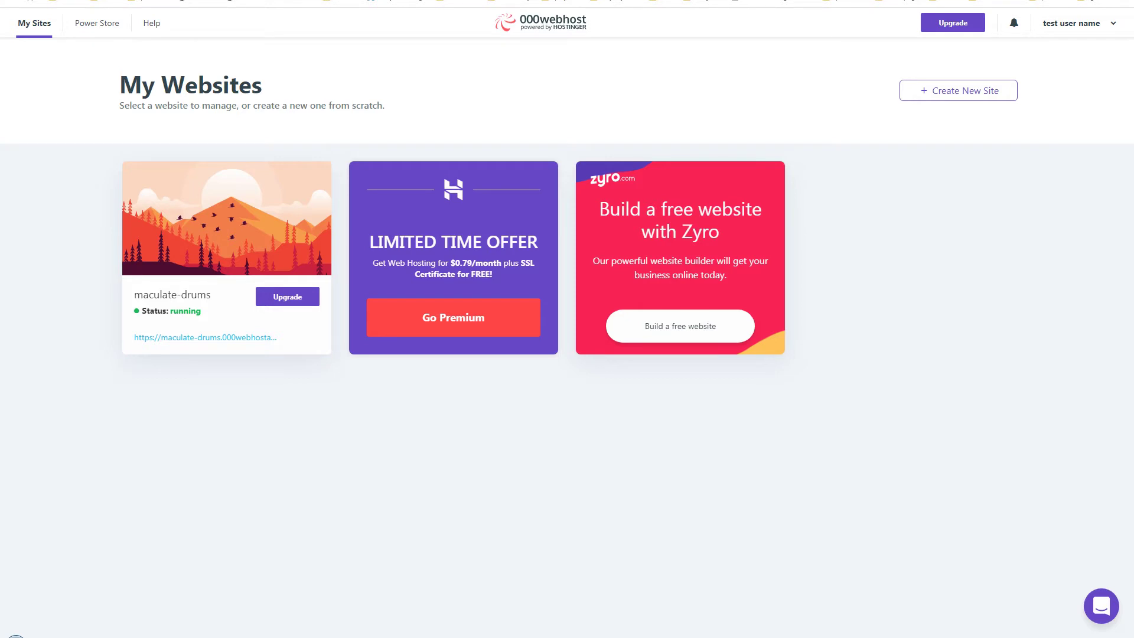
# Open the maculate-drums site's management dashboard, then switch to its live welcome page
pyautogui.moveTo(245, 235)
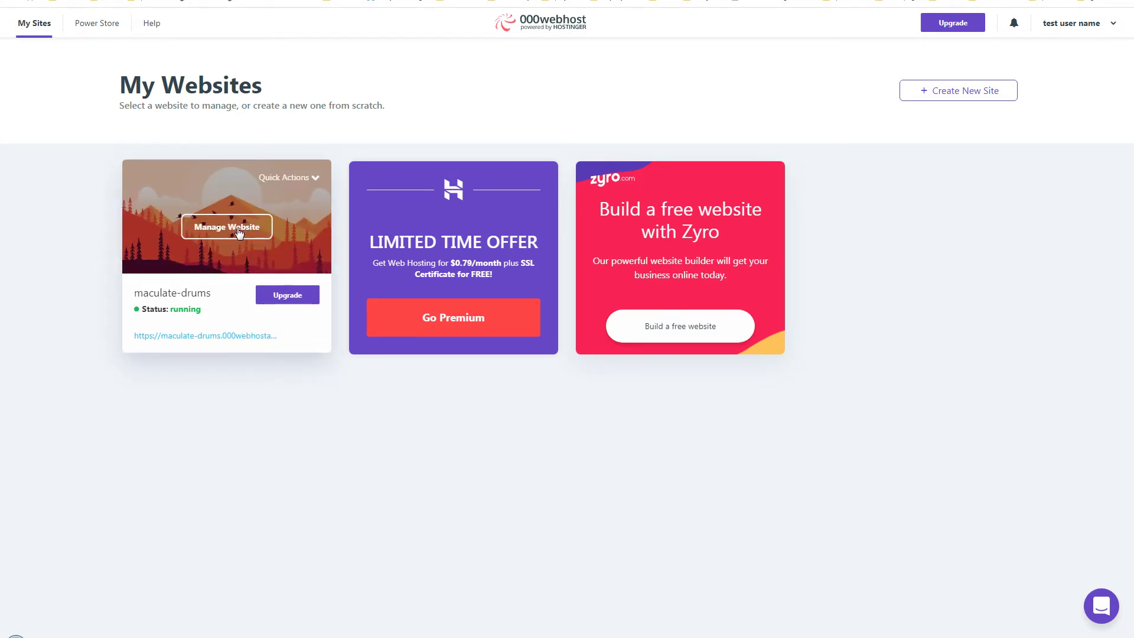
pyautogui.click(292, 297)
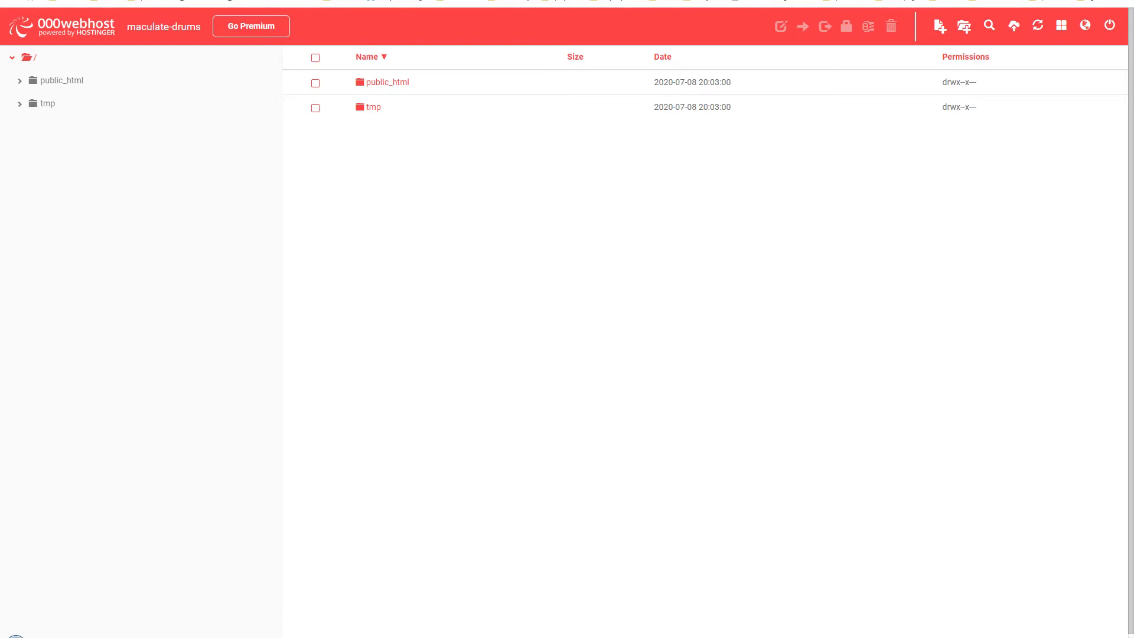
pyautogui.hotkey('ctrl', 'Tab')
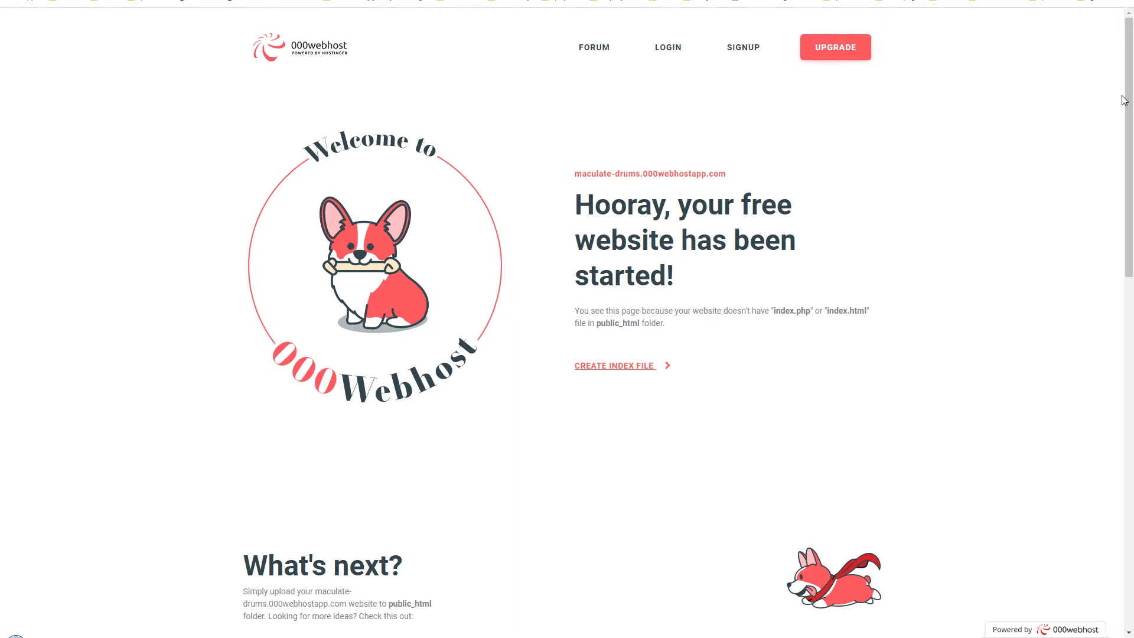
# Scroll the maculate-drums welcome page down to the footer and back up
pyautogui.moveTo(1129, 106); pyautogui.dragTo(1130, 158)
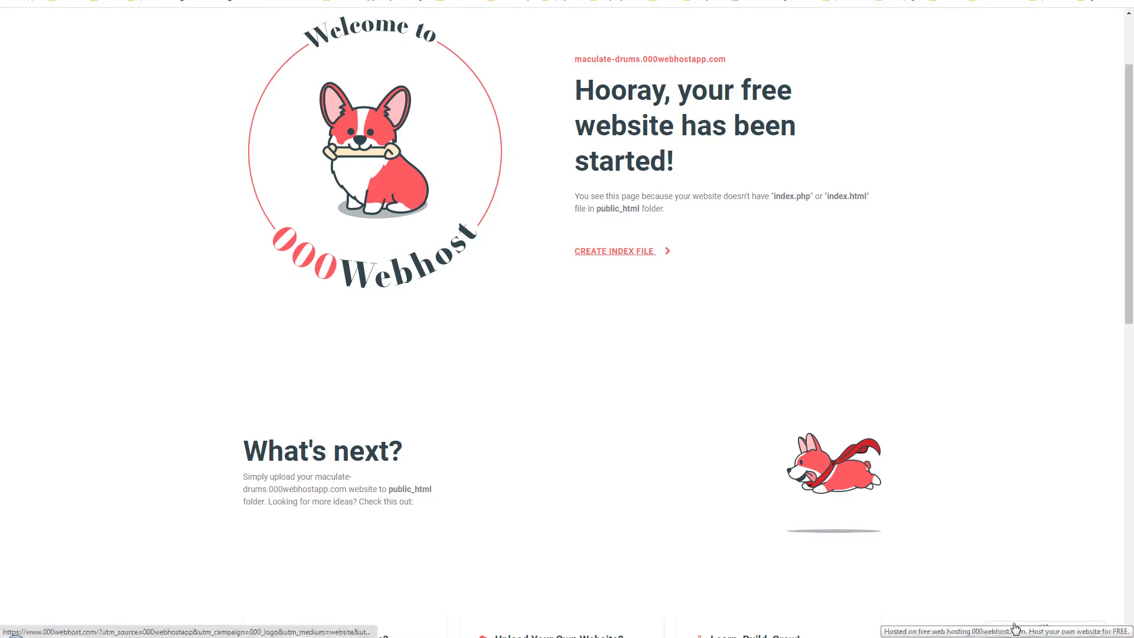
pyautogui.scroll(-7, 569, 479)
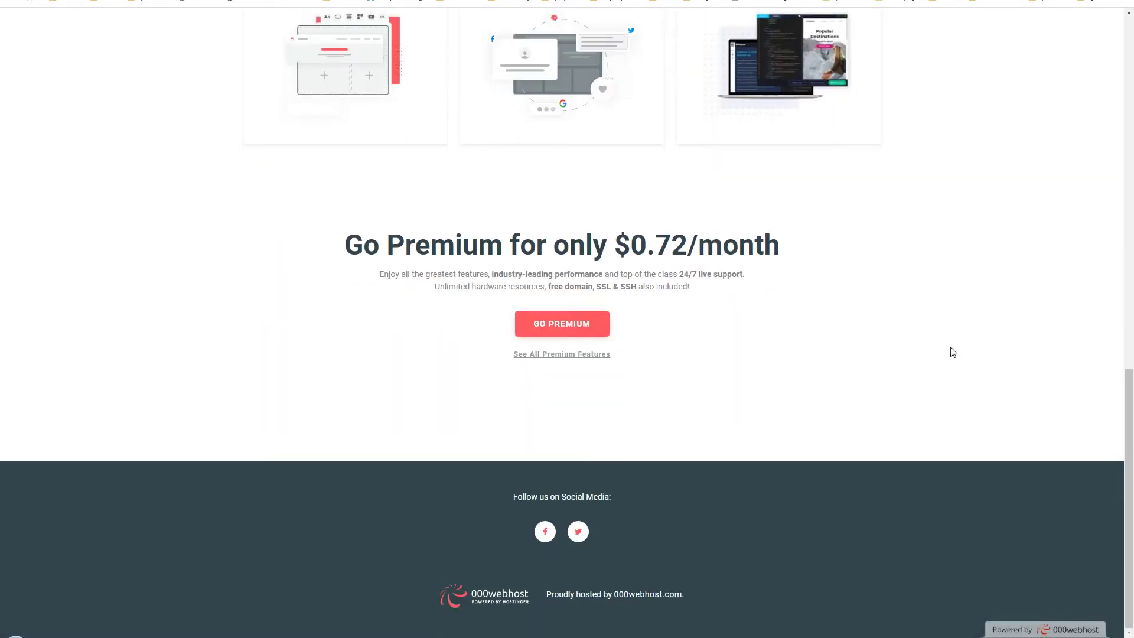
pyautogui.scroll(13, 952, 353)
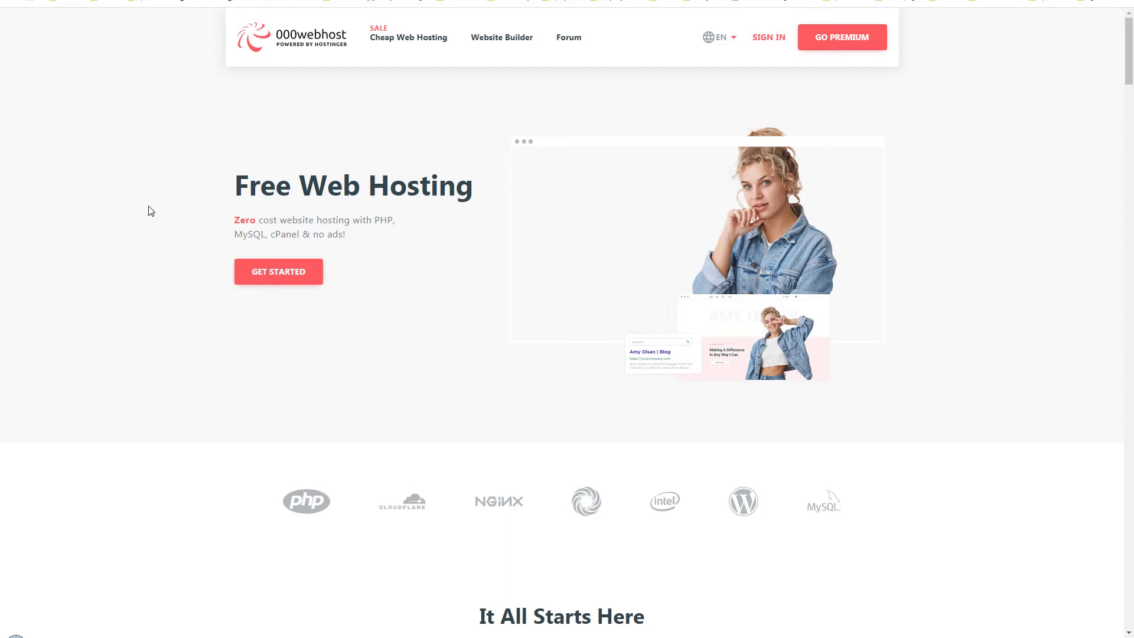
# Highlight the free plan's limits: No Email Account, bandwidth and disk space
pyautogui.scroll(-10, 151, 211)
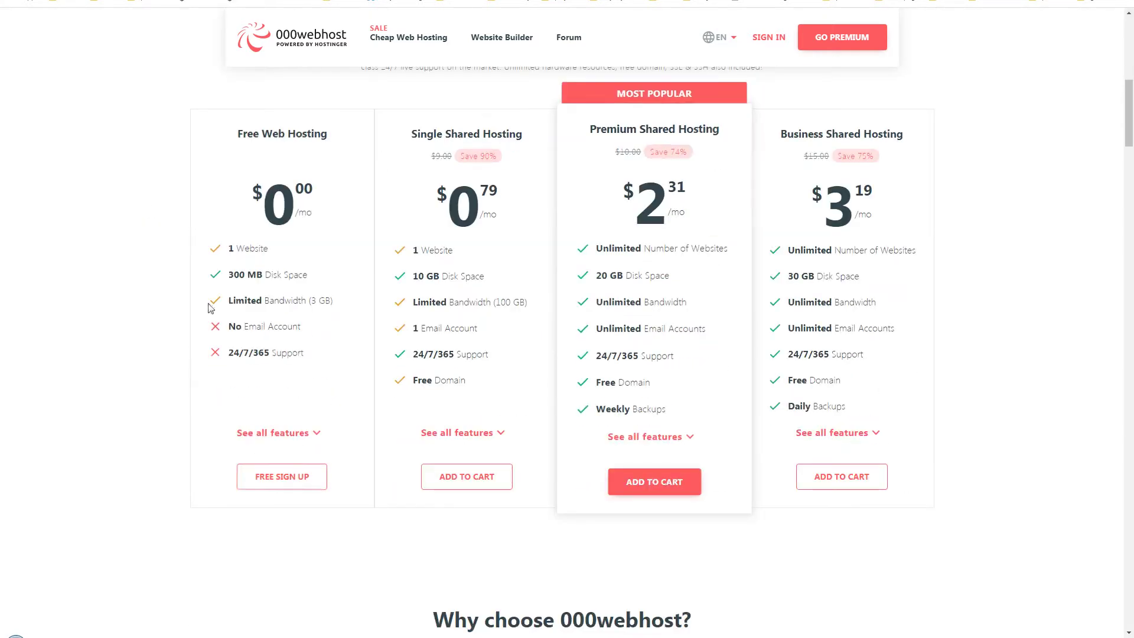
pyautogui.moveTo(217, 328); pyautogui.dragTo(324, 332)
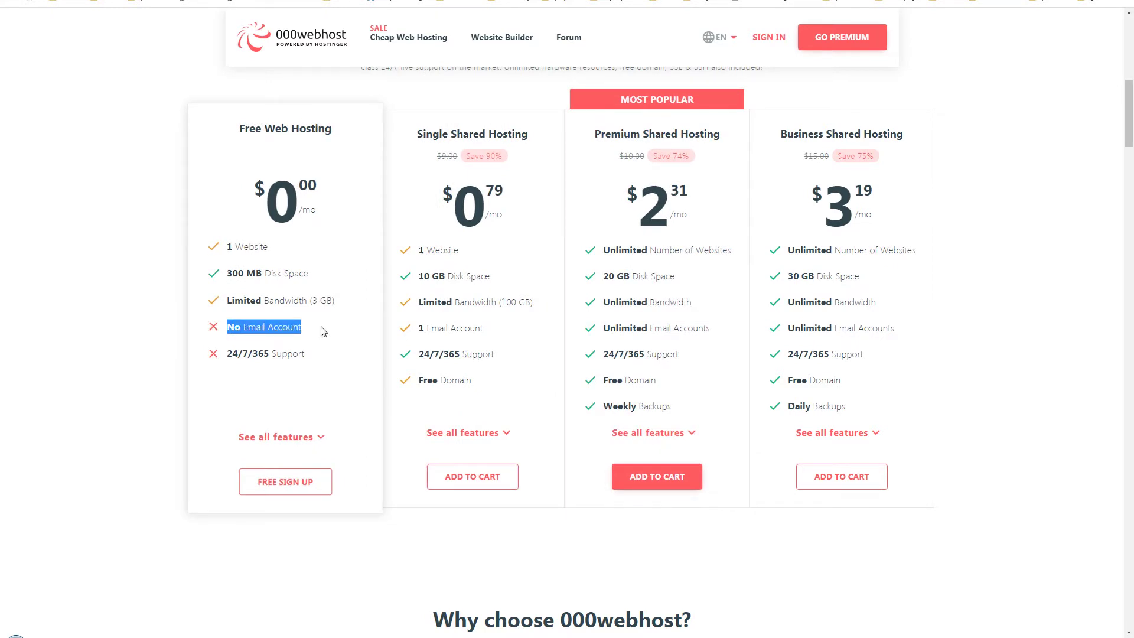
pyautogui.click(323, 354)
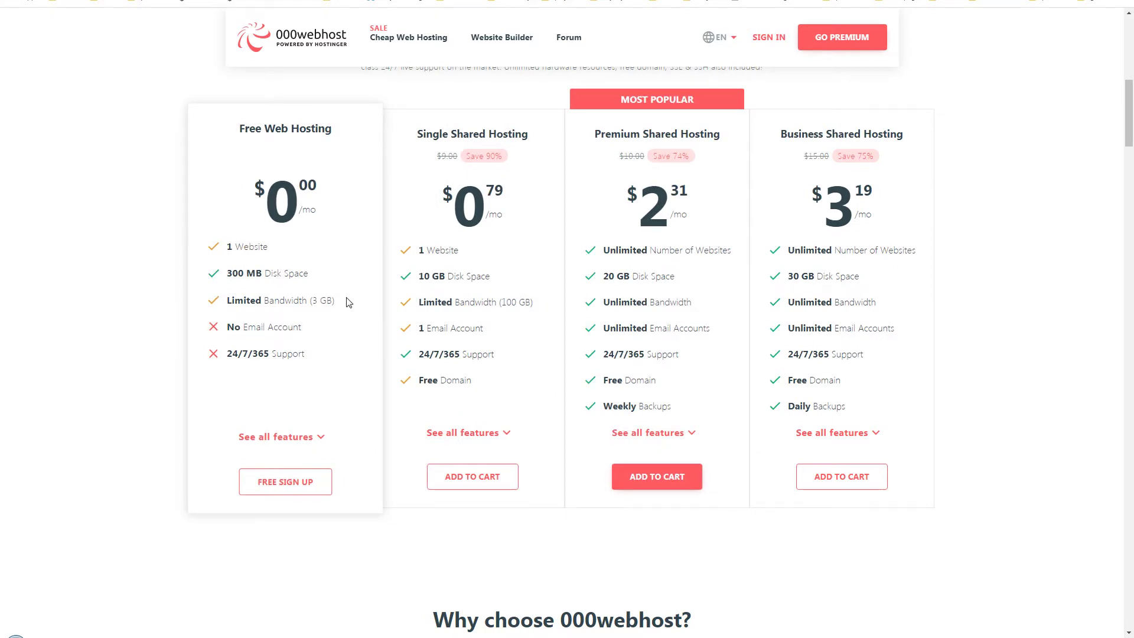
pyautogui.moveTo(348, 302); pyautogui.dragTo(212, 273)
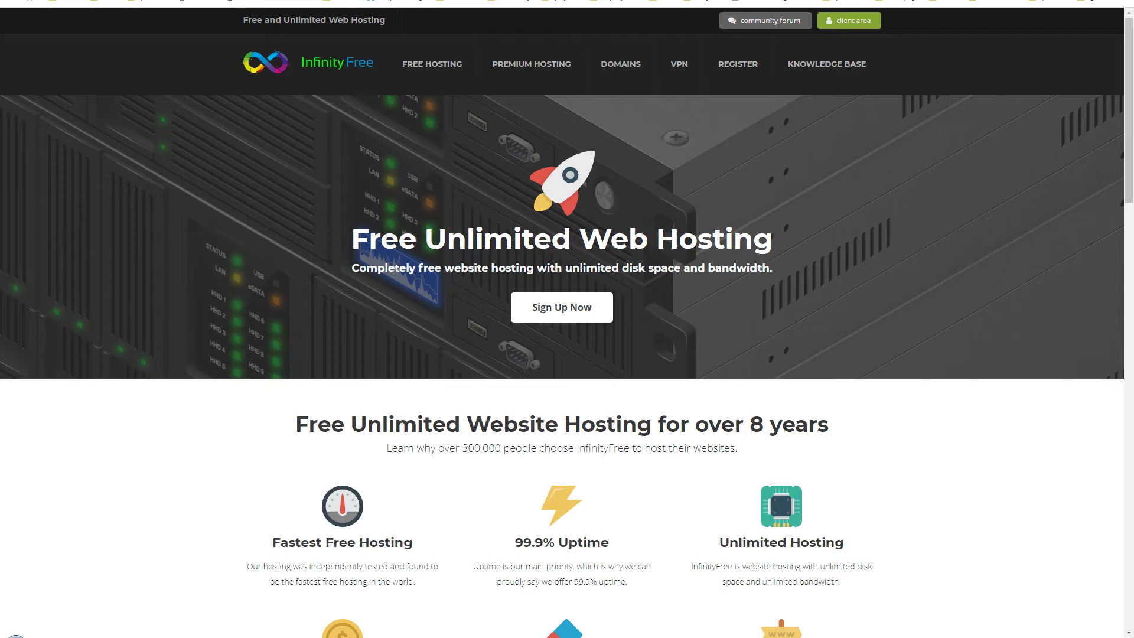
# Highlight the Free Unlimited Web Hosting headline, unlimited disk space subtitle and 8-years hosting claim
pyautogui.moveTo(351, 239); pyautogui.dragTo(777, 239)
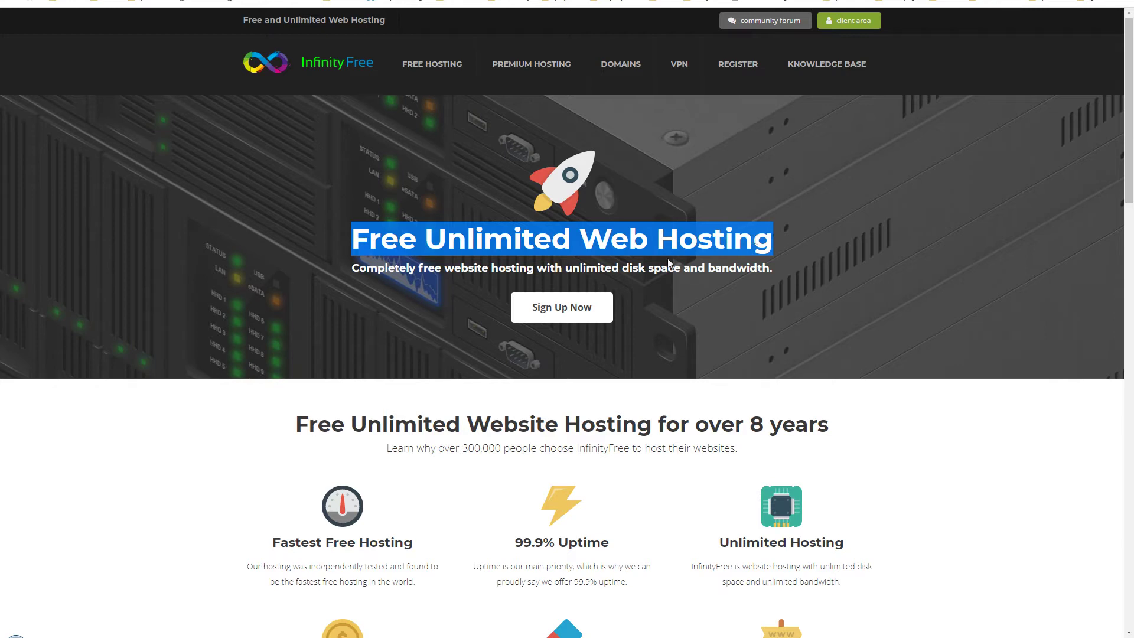
pyautogui.moveTo(350, 272); pyautogui.dragTo(774, 269)
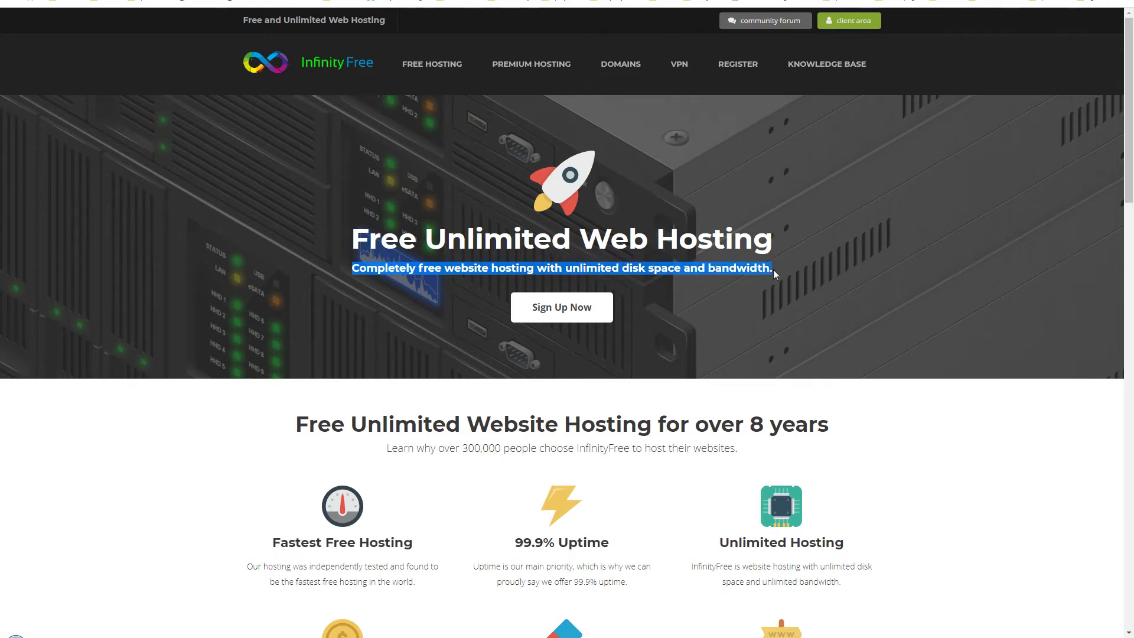
pyautogui.click(773, 270)
pyautogui.scroll(-3, 957, 319)
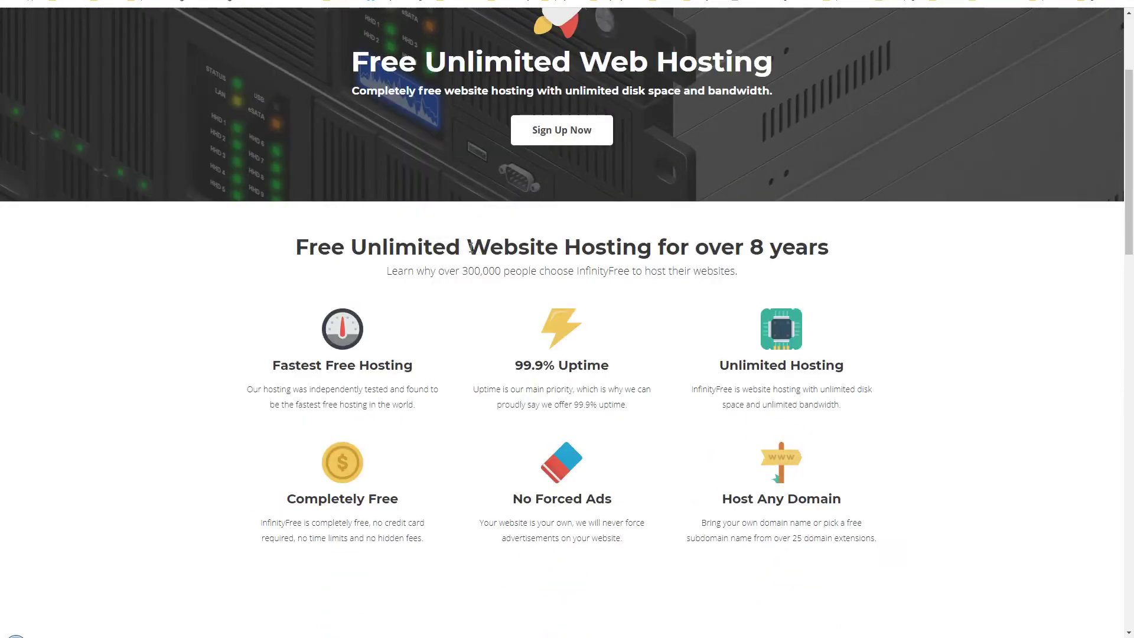
pyautogui.moveTo(470, 247); pyautogui.dragTo(839, 252)
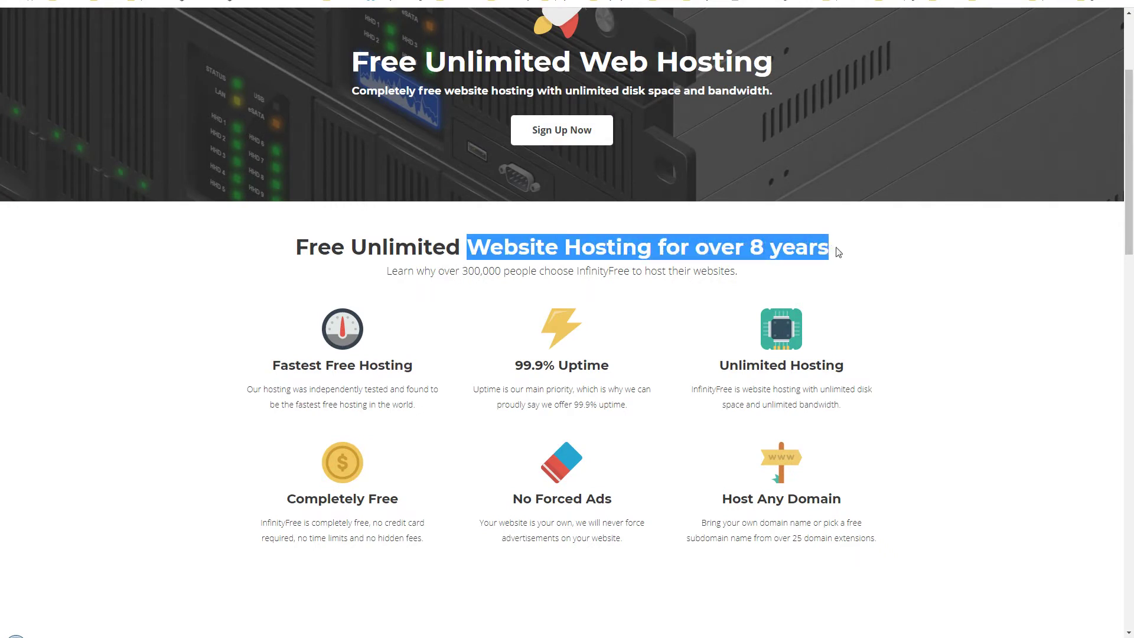
pyautogui.click(894, 265)
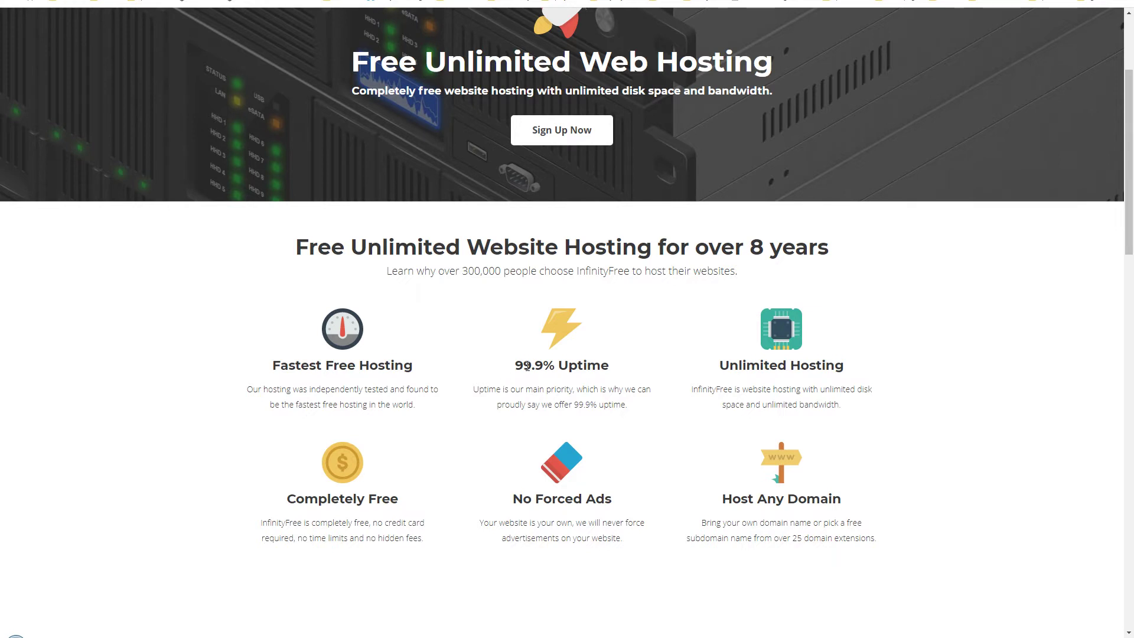
# Highlight the 99.9% Uptime, Unlimited Hosting, Host Any Domain, No Forced Ads and Completely Free features
pyautogui.moveTo(534, 366); pyautogui.dragTo(597, 366)
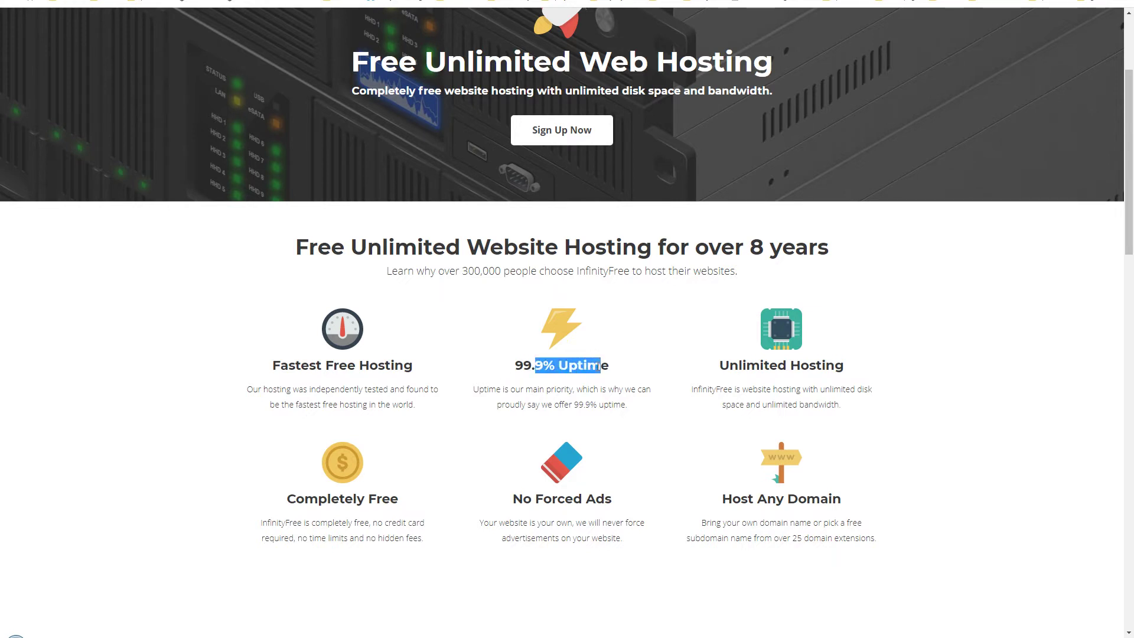
pyautogui.moveTo(728, 366); pyautogui.dragTo(856, 369)
pyautogui.click(939, 395)
pyautogui.scroll(-3, 945, 440)
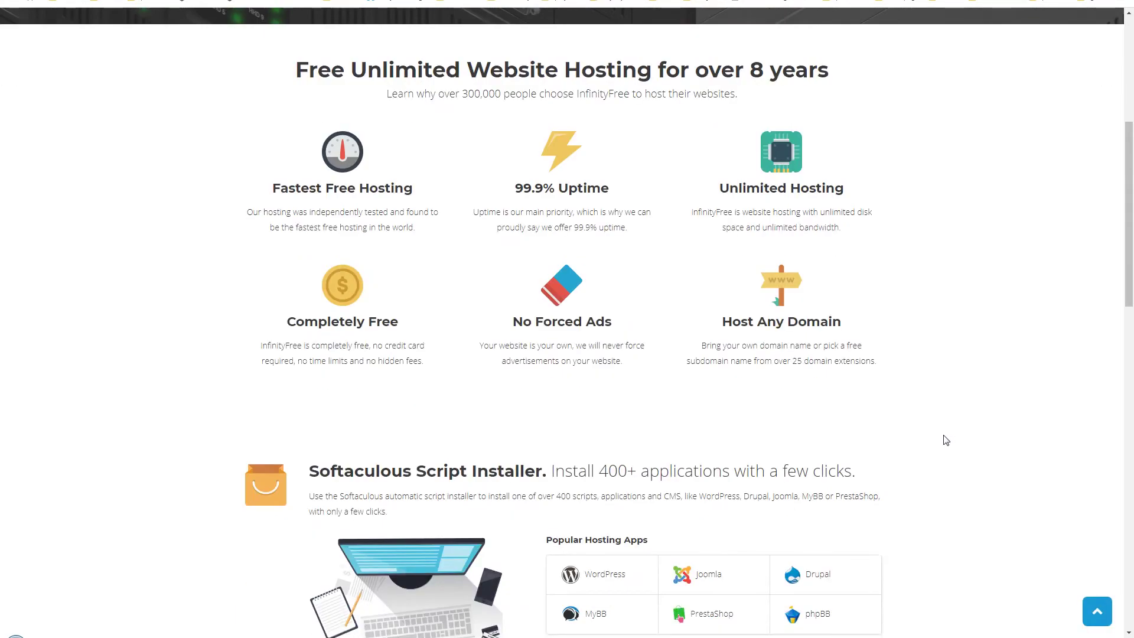
pyautogui.moveTo(716, 325); pyautogui.dragTo(868, 324)
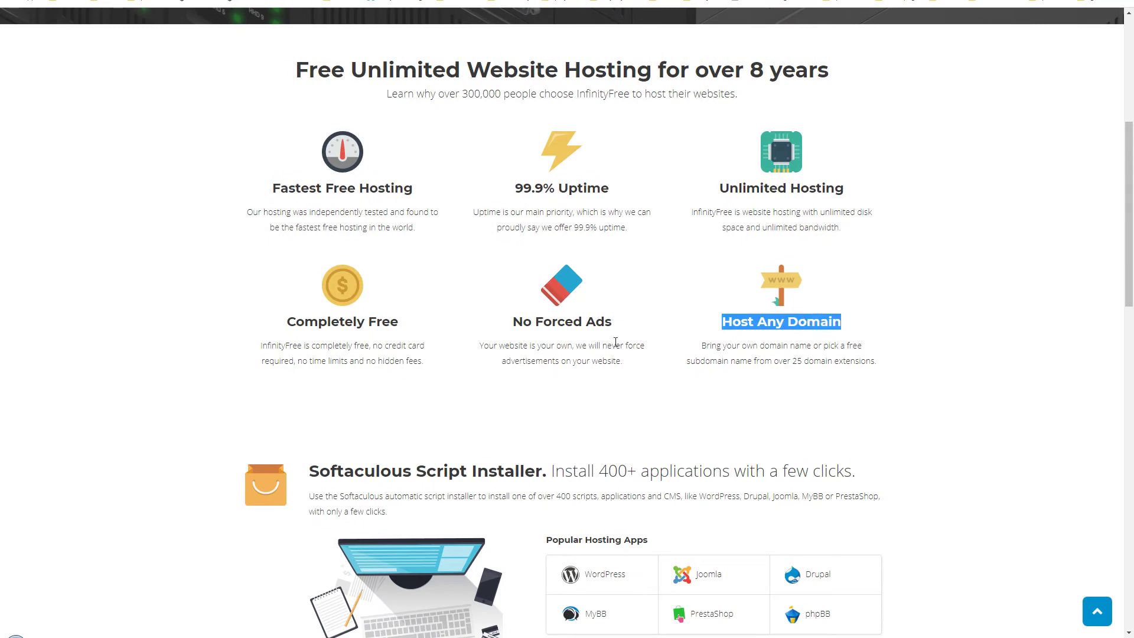
pyautogui.moveTo(512, 325); pyautogui.dragTo(622, 328)
pyautogui.click(453, 335)
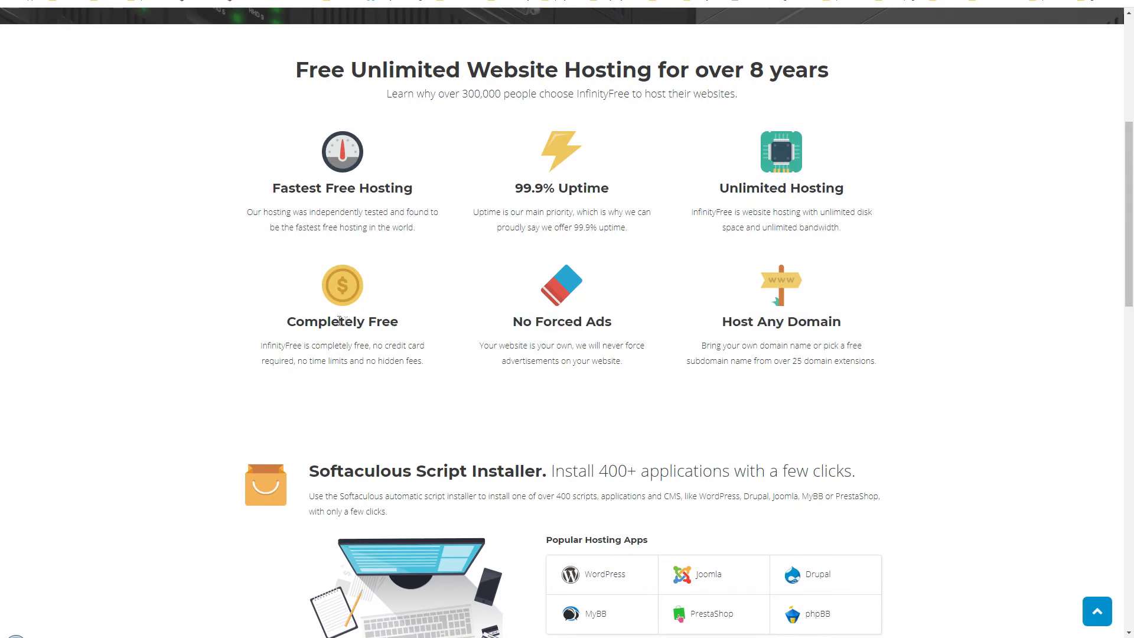
pyautogui.moveTo(341, 320); pyautogui.dragTo(382, 323)
pyautogui.click(207, 405)
# Highlight Softaculous in the software heading and scroll the rest of the features page
pyautogui.scroll(-5, 207, 405)
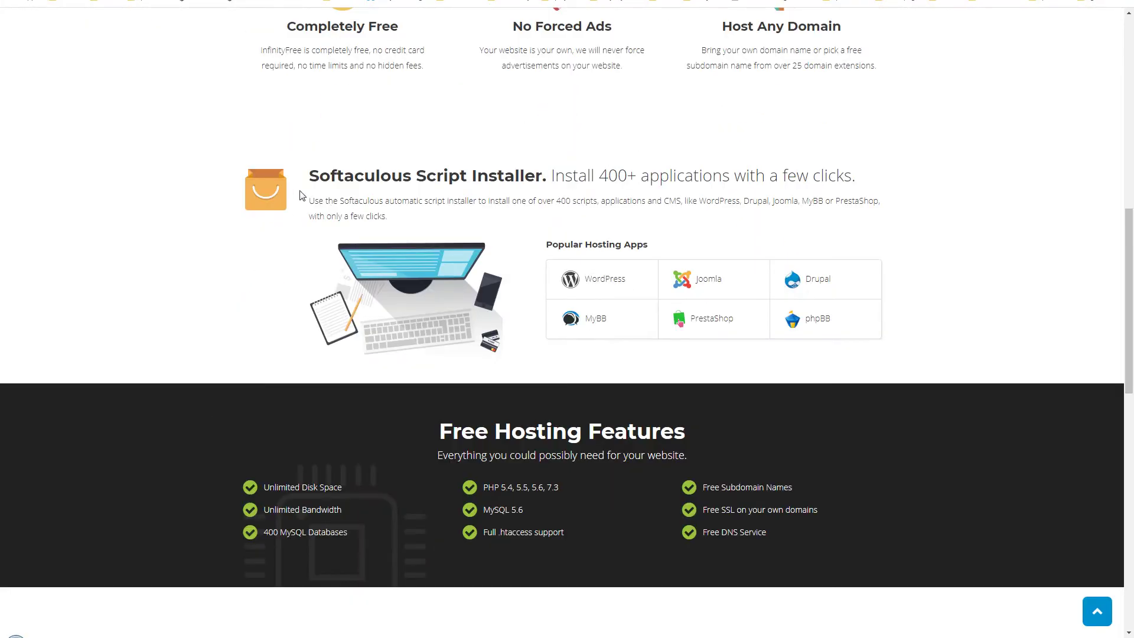
pyautogui.doubleClick(360, 176)
pyautogui.click(155, 260)
pyautogui.scroll(-5, 625, 273)
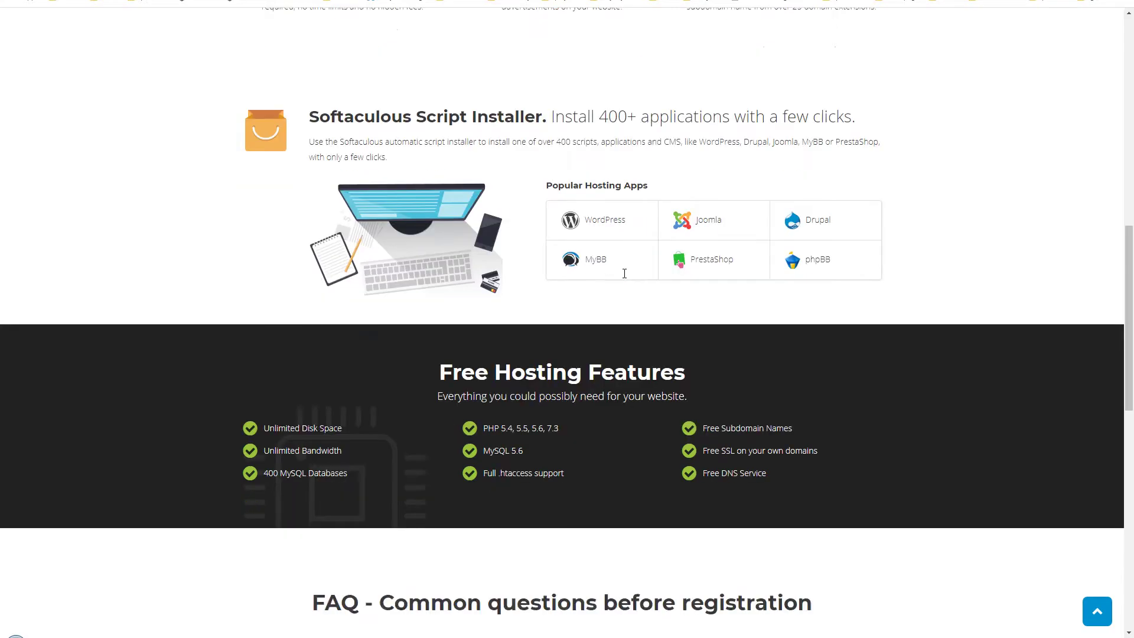
pyautogui.scroll(16, 625, 275)
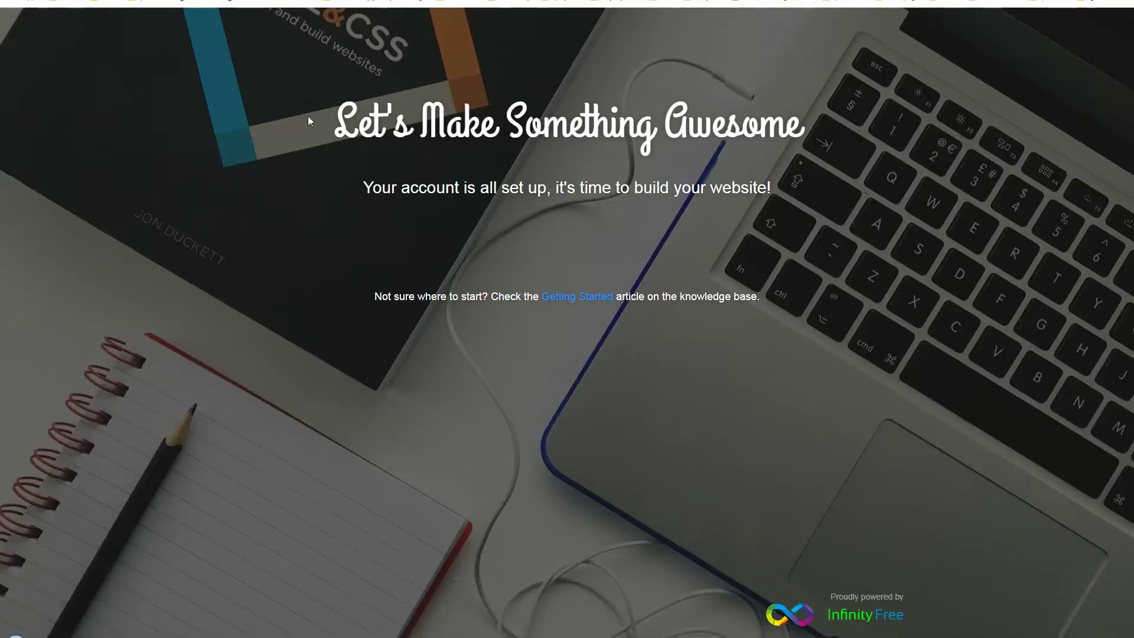
pyautogui.moveTo(308, 116); pyautogui.dragTo(888, 117)
pyautogui.click(894, 115)
pyautogui.hotkey('ctrl', 'w')
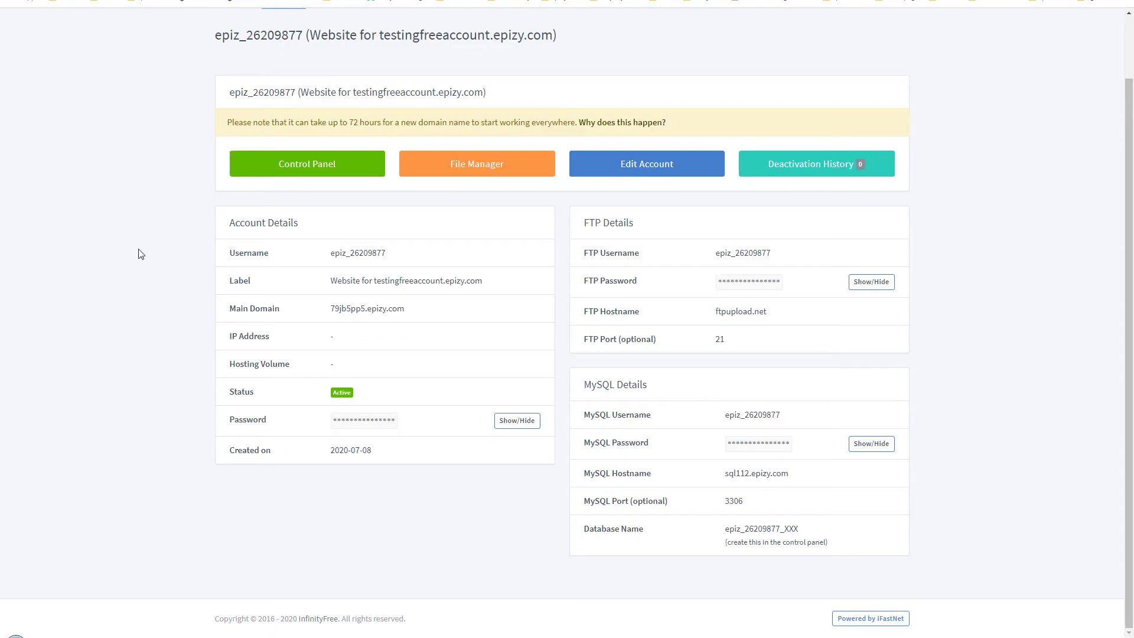
# Point out the account's Main Domain and IP Address details
pyautogui.scroll(2, 140, 254)
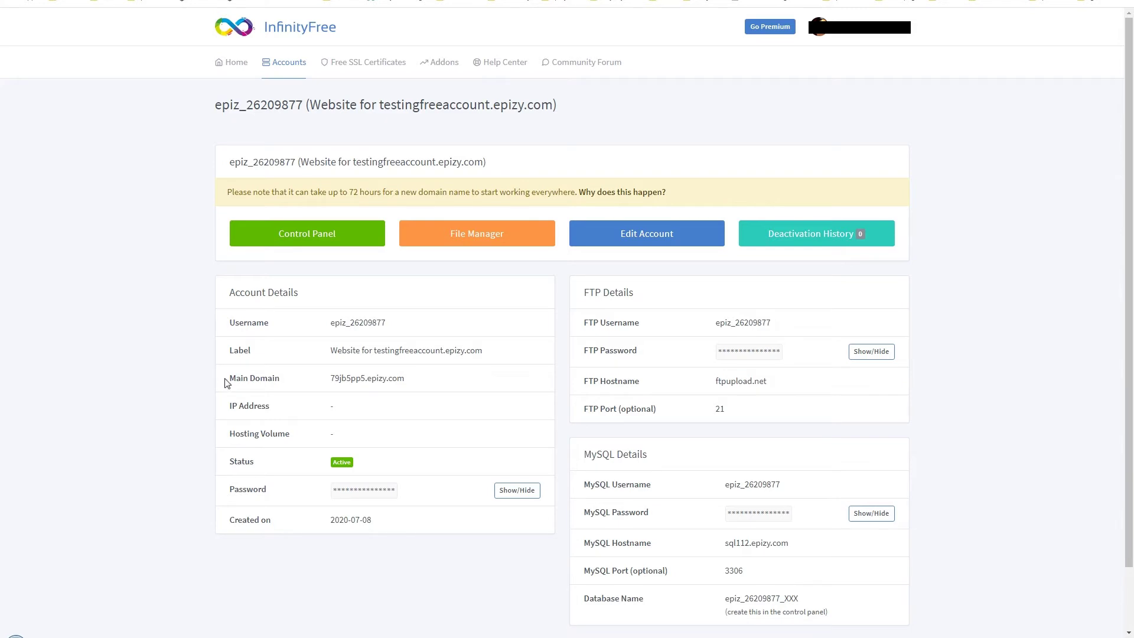
pyautogui.moveTo(229, 379); pyautogui.dragTo(269, 376)
pyautogui.click(268, 376)
pyautogui.doubleClick(262, 409)
# Highlight the MySQL username, then reveal and re-hide the MySQL password
pyautogui.doubleClick(614, 484)
pyautogui.moveTo(721, 484); pyautogui.dragTo(808, 482)
pyautogui.click(997, 447)
pyautogui.click(886, 516)
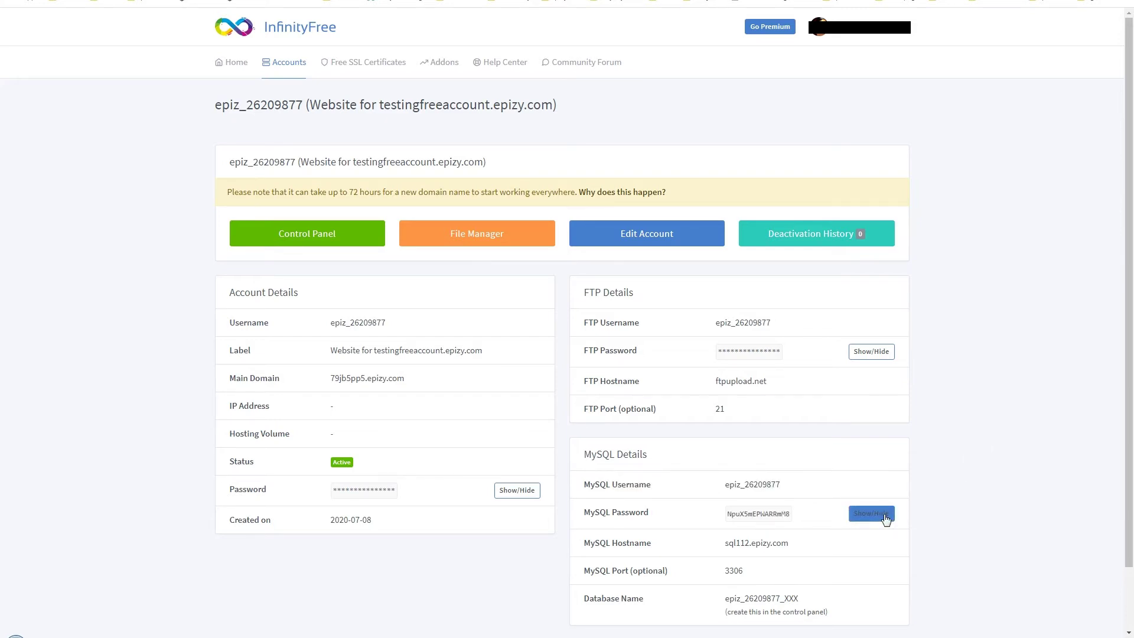
pyautogui.click(885, 518)
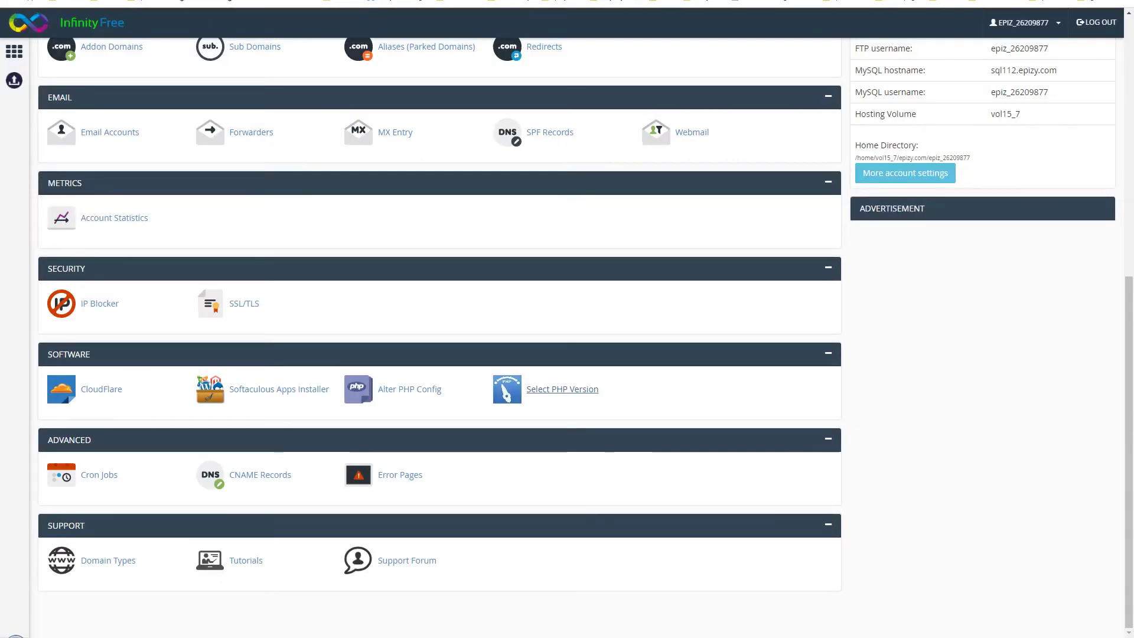
pyautogui.scroll(8, 570, 139)
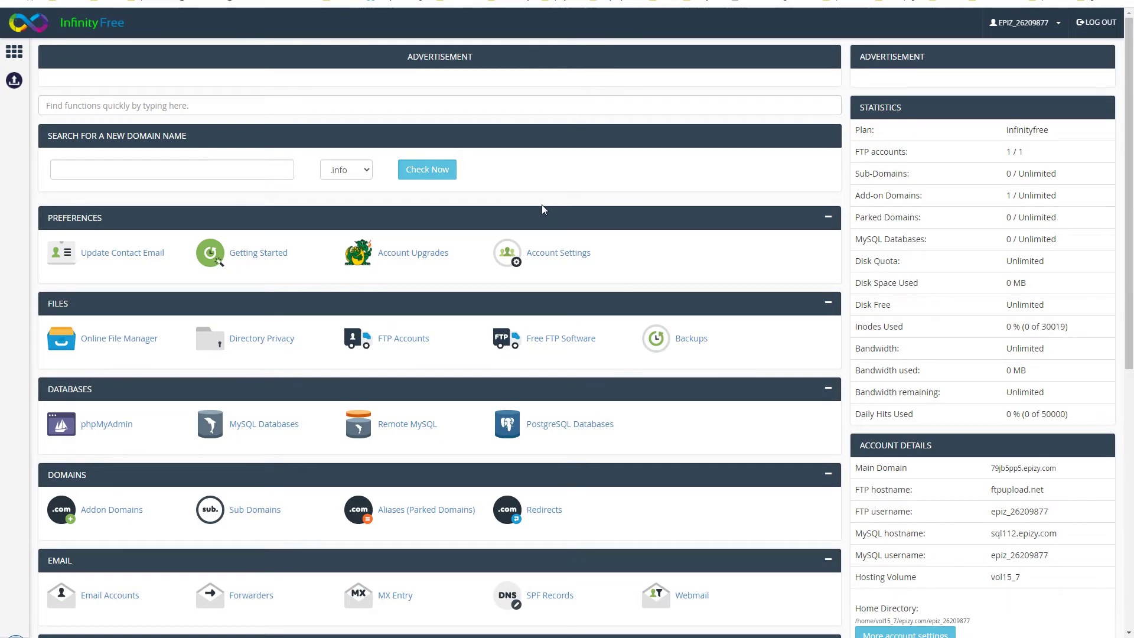
pyautogui.scroll(-8, 636, 308)
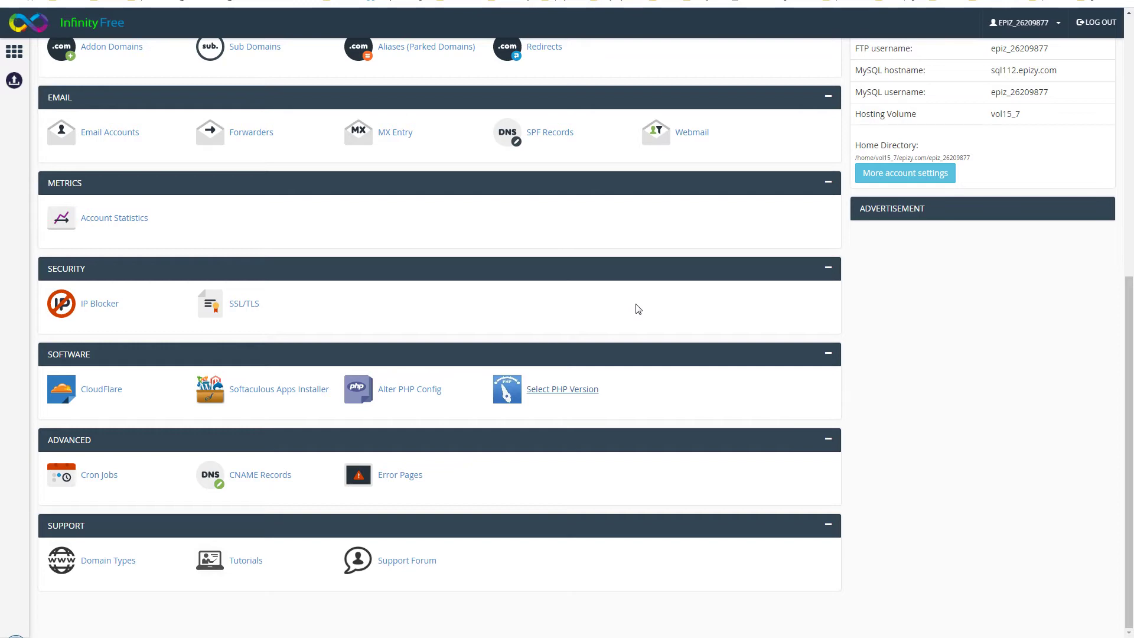
pyautogui.scroll(8, 636, 305)
pyautogui.scroll(-8, 635, 303)
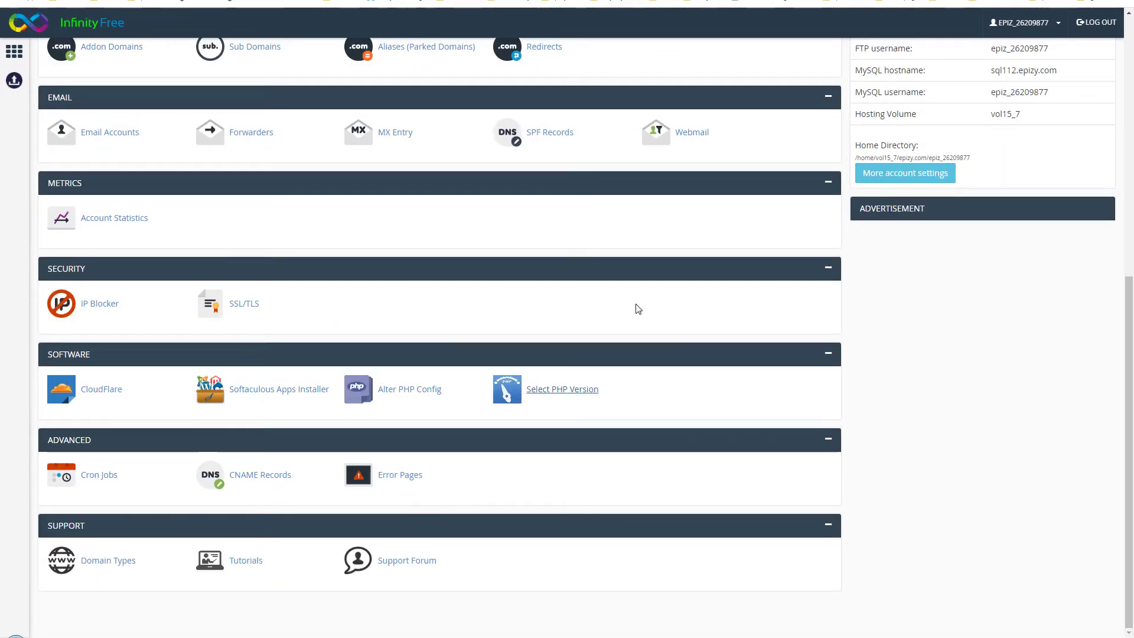
pyautogui.scroll(8, 637, 309)
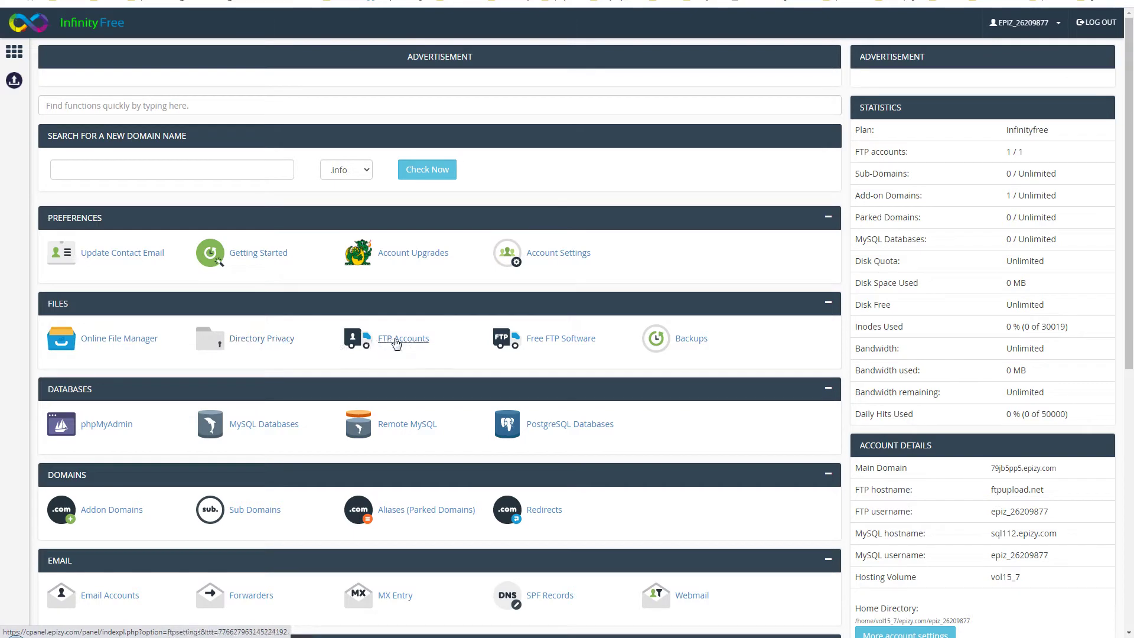
pyautogui.scroll(-3, 395, 342)
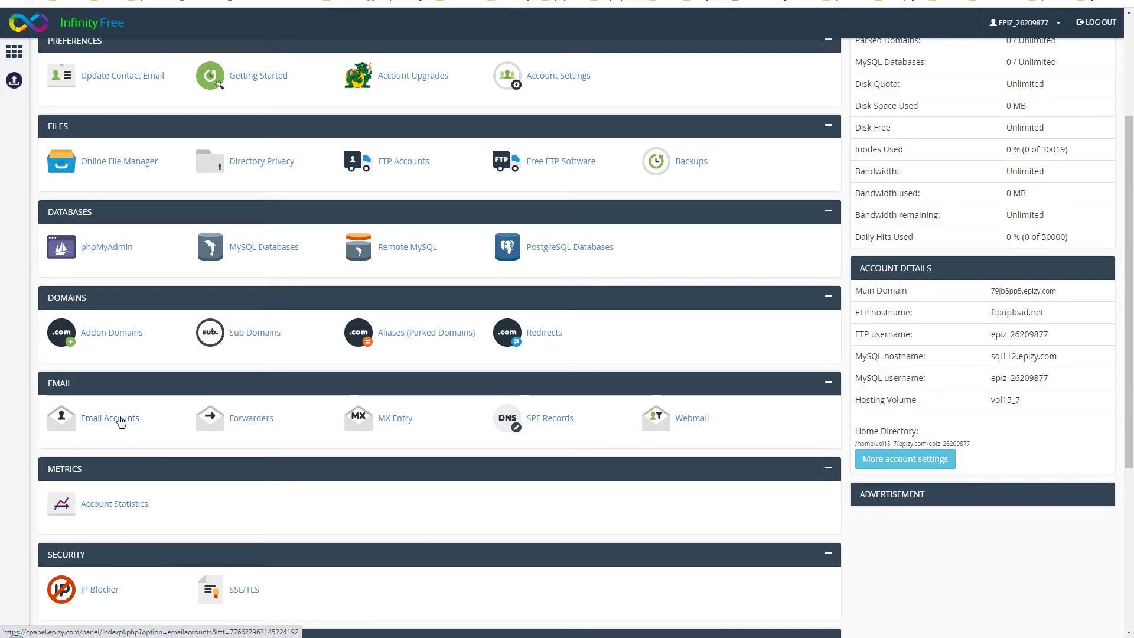
pyautogui.scroll(-3, 295, 425)
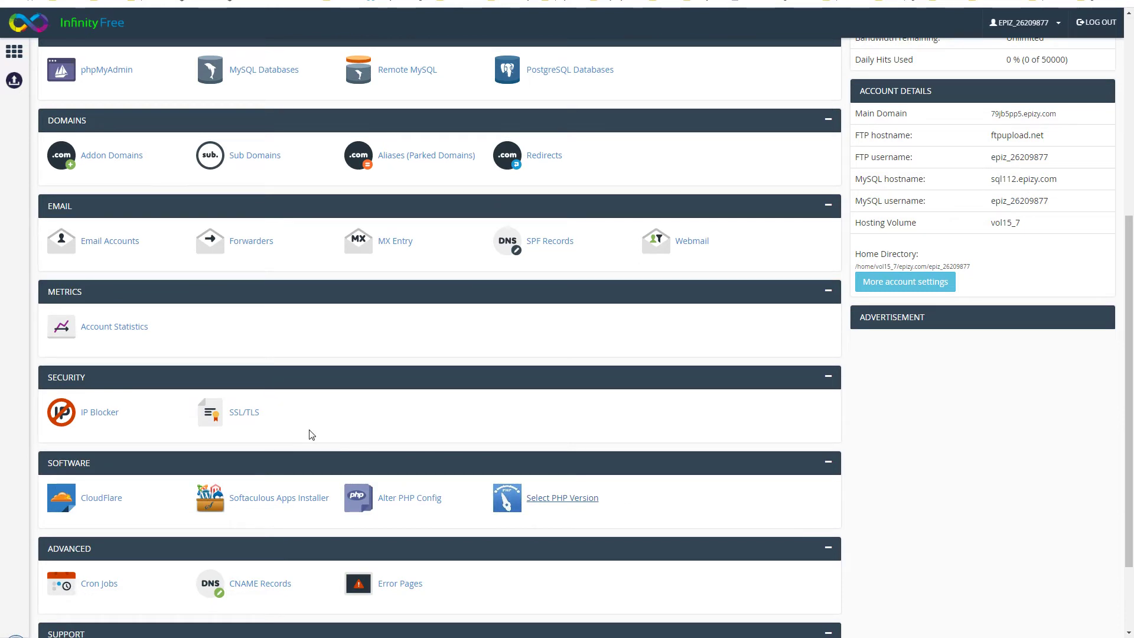
pyautogui.scroll(-2, 311, 435)
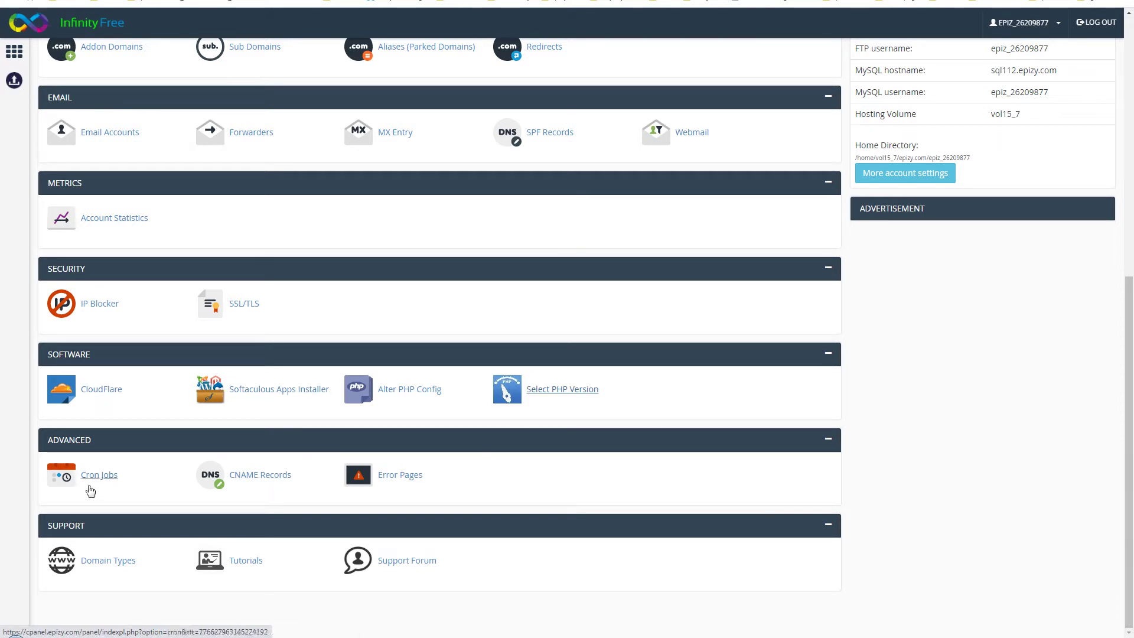
pyautogui.scroll(5, 657, 460)
pyautogui.scroll(3, 657, 460)
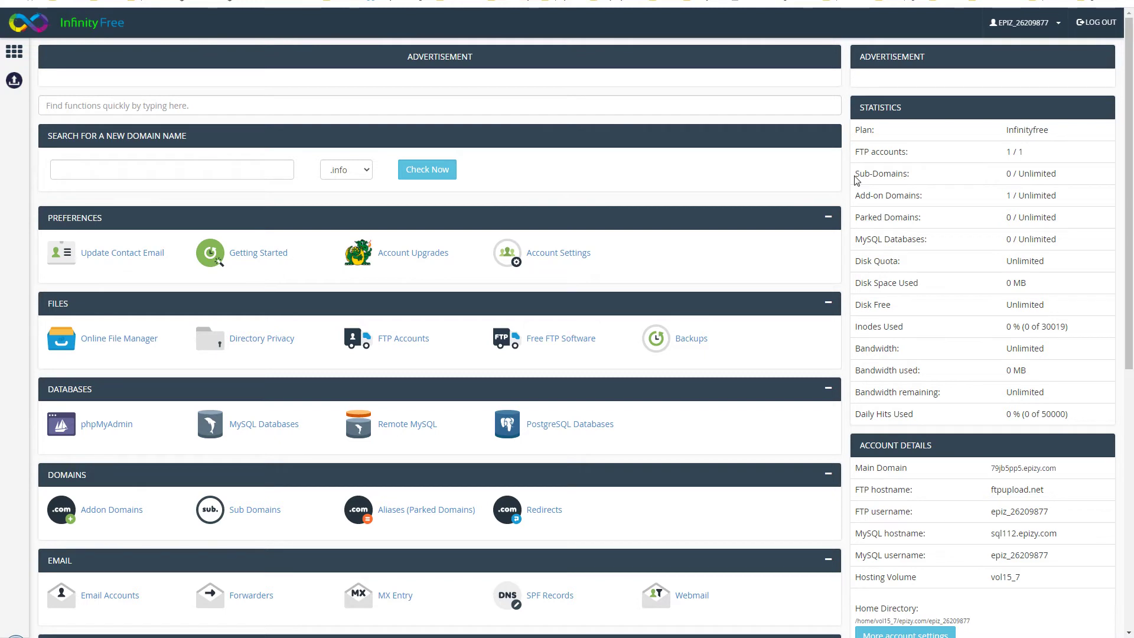
pyautogui.moveTo(854, 175); pyautogui.dragTo(1058, 196)
pyautogui.moveTo(857, 218); pyautogui.dragTo(1061, 222)
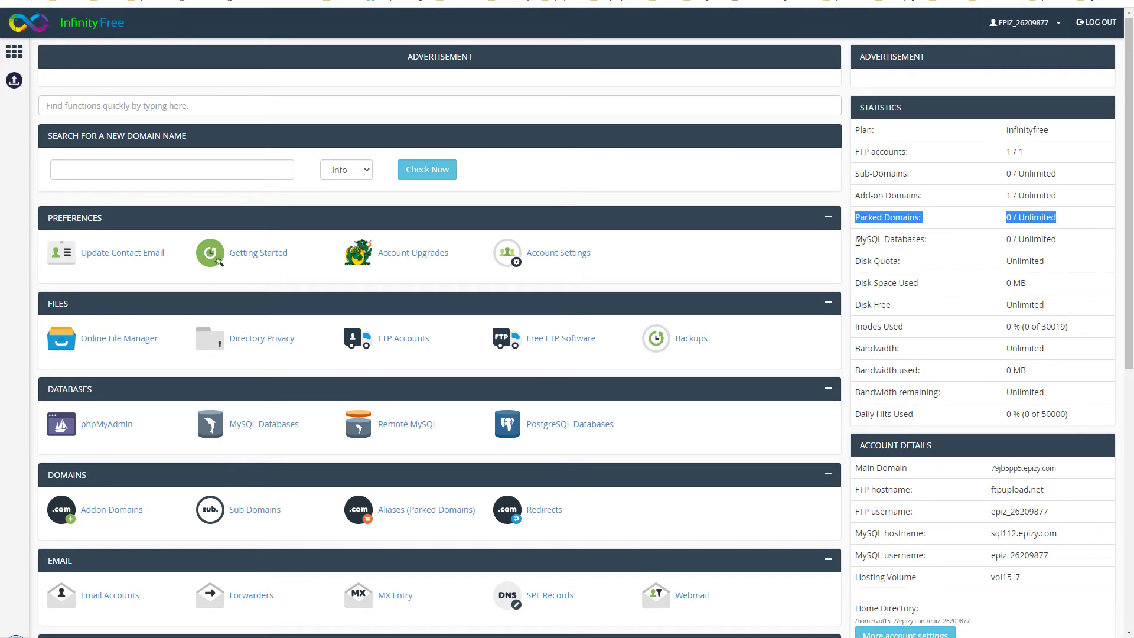
pyautogui.moveTo(857, 240); pyautogui.dragTo(1075, 243)
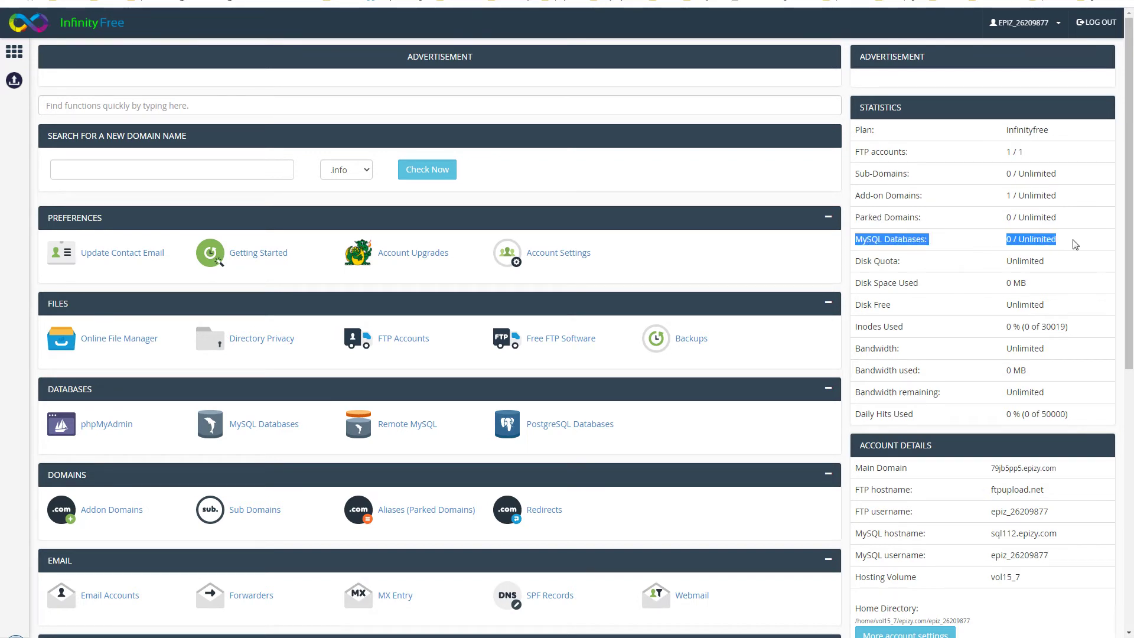
pyautogui.moveTo(858, 262); pyautogui.dragTo(1051, 264)
pyautogui.moveTo(853, 286); pyautogui.dragTo(1038, 286)
pyautogui.moveTo(852, 306); pyautogui.dragTo(1069, 305)
pyautogui.click(1027, 315)
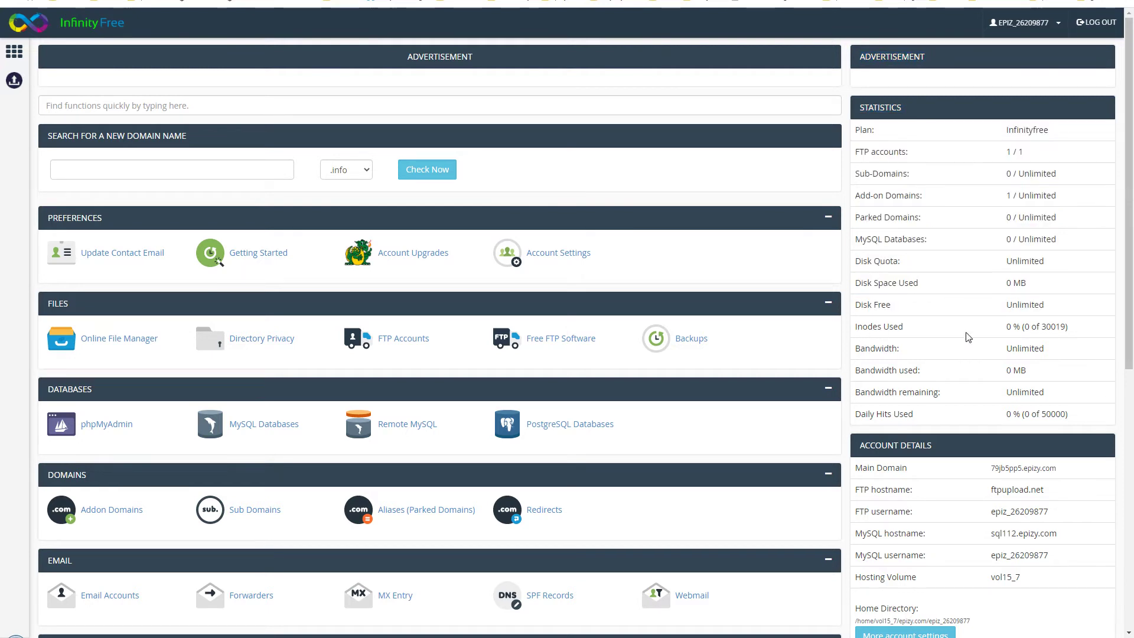
pyautogui.moveTo(854, 348); pyautogui.dragTo(1059, 352)
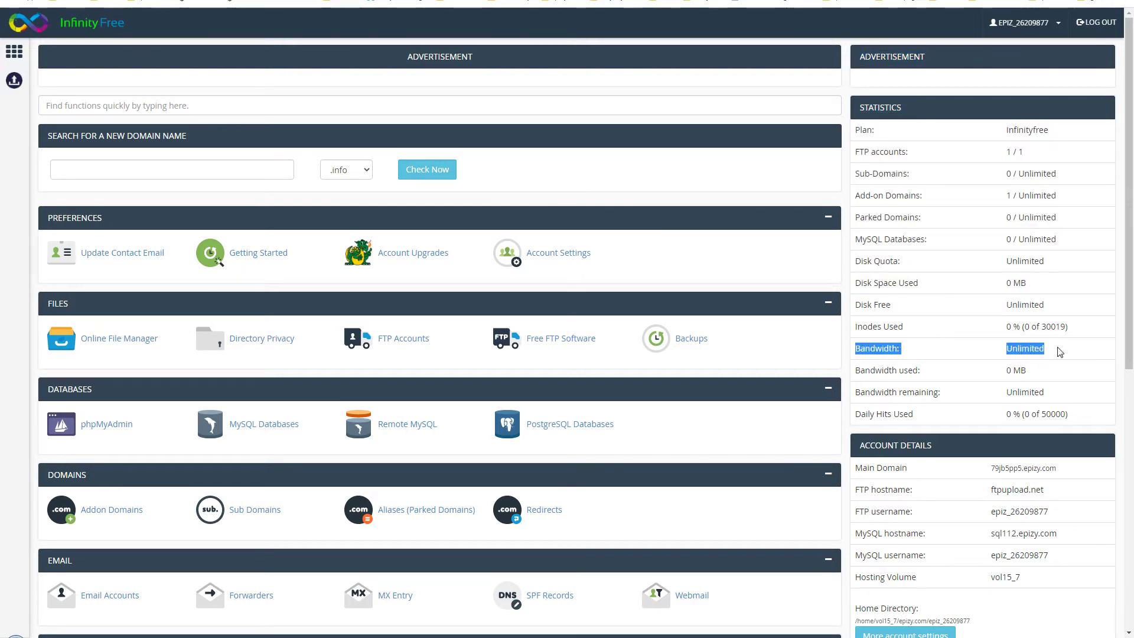
pyautogui.click(1062, 351)
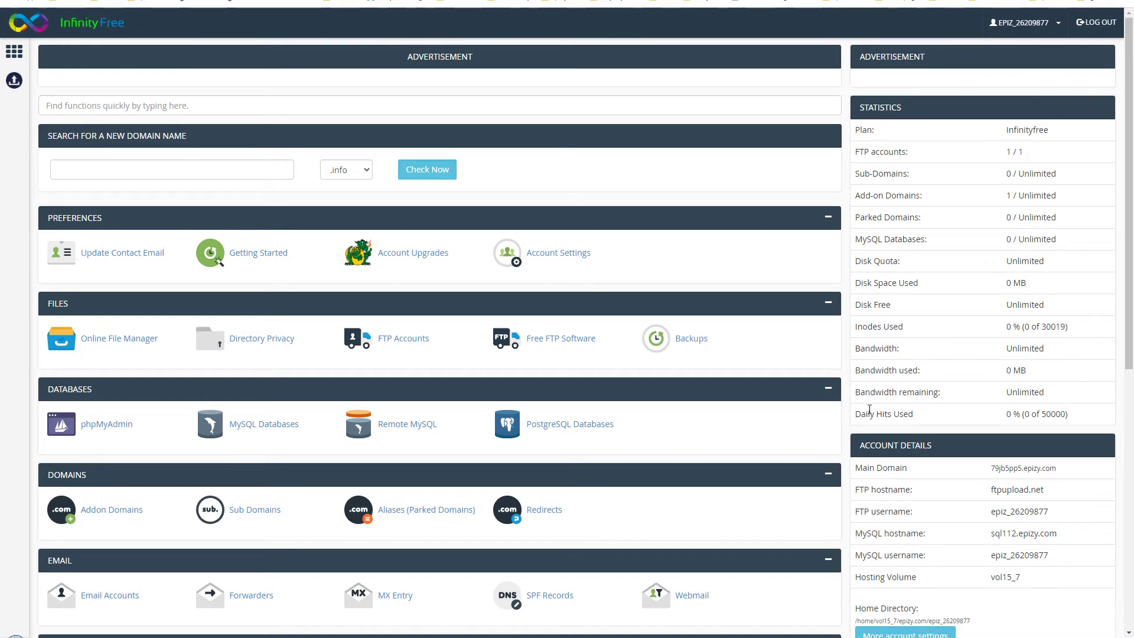
pyautogui.scroll(-3, 939, 412)
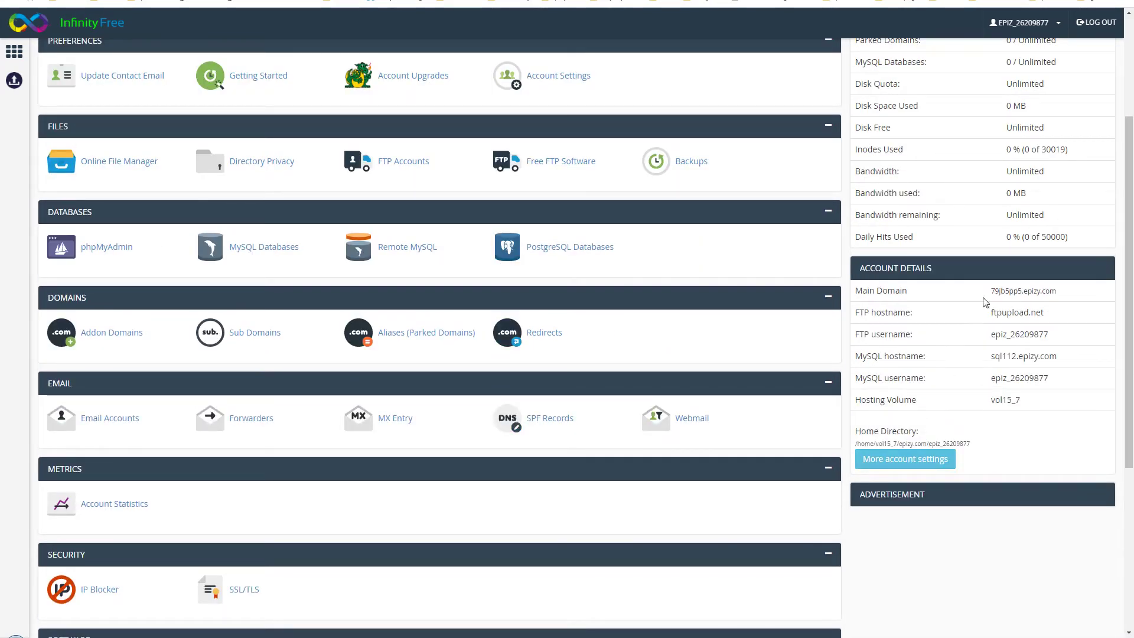
pyautogui.moveTo(996, 290); pyautogui.dragTo(1073, 294)
pyautogui.click(1069, 293)
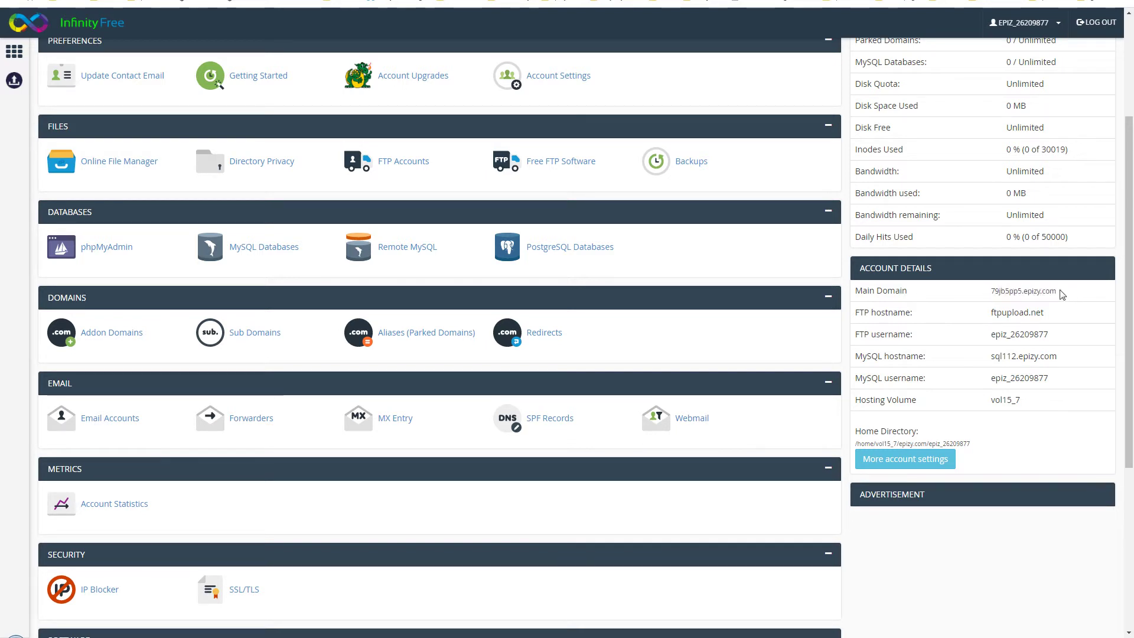
pyautogui.moveTo(992, 290); pyautogui.dragTo(1023, 291)
pyautogui.click(1021, 292)
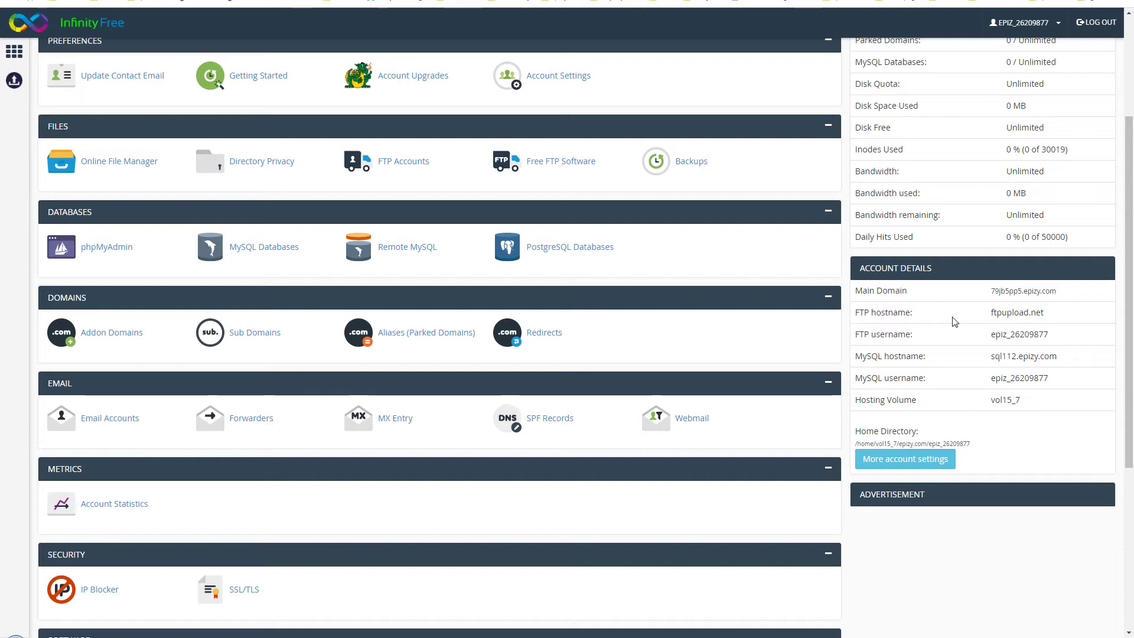
pyautogui.doubleClick(988, 314)
pyautogui.click(1031, 328)
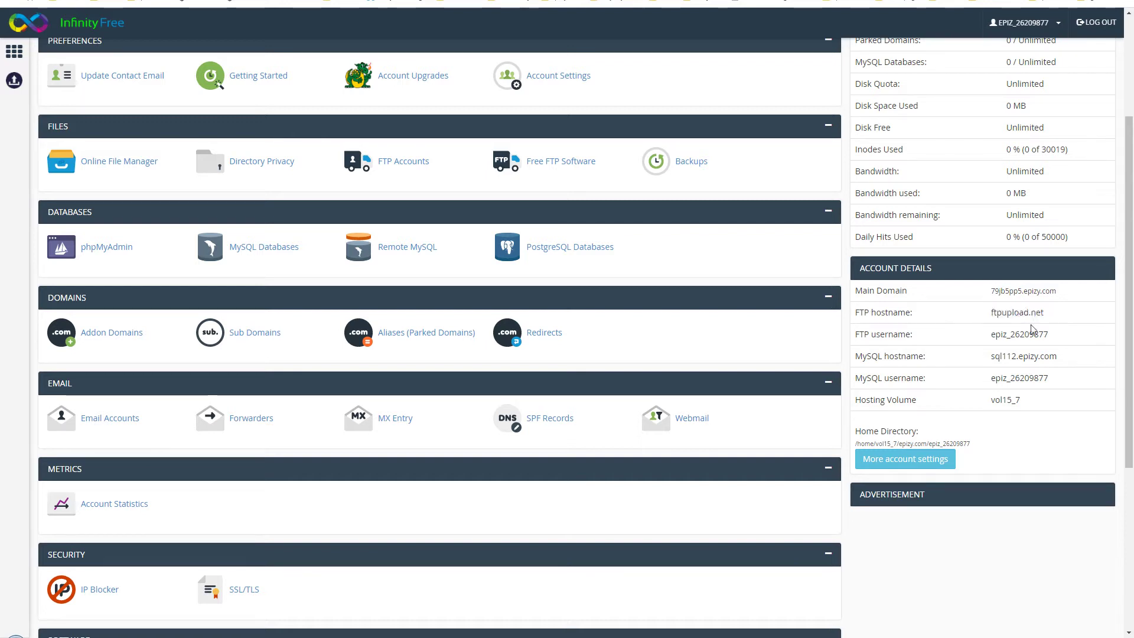
pyautogui.doubleClick(984, 338)
pyautogui.click(971, 353)
pyautogui.moveTo(853, 358); pyautogui.dragTo(1083, 362)
pyautogui.click(1045, 375)
pyautogui.moveTo(860, 378); pyautogui.dragTo(1029, 407)
pyautogui.click(1028, 419)
pyautogui.scroll(3, 1035, 447)
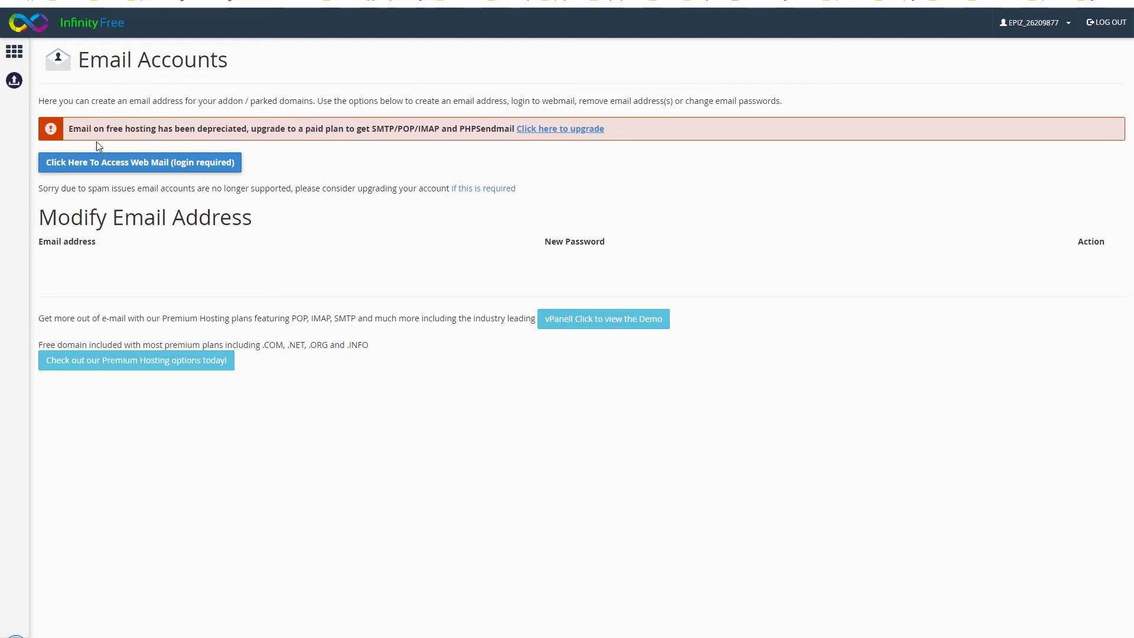
# Highlight 'depreciated', 'a paid plan', SMTP, IMAP, PHPSendmail and the Modify Email Address heading
pyautogui.doubleClick(210, 130)
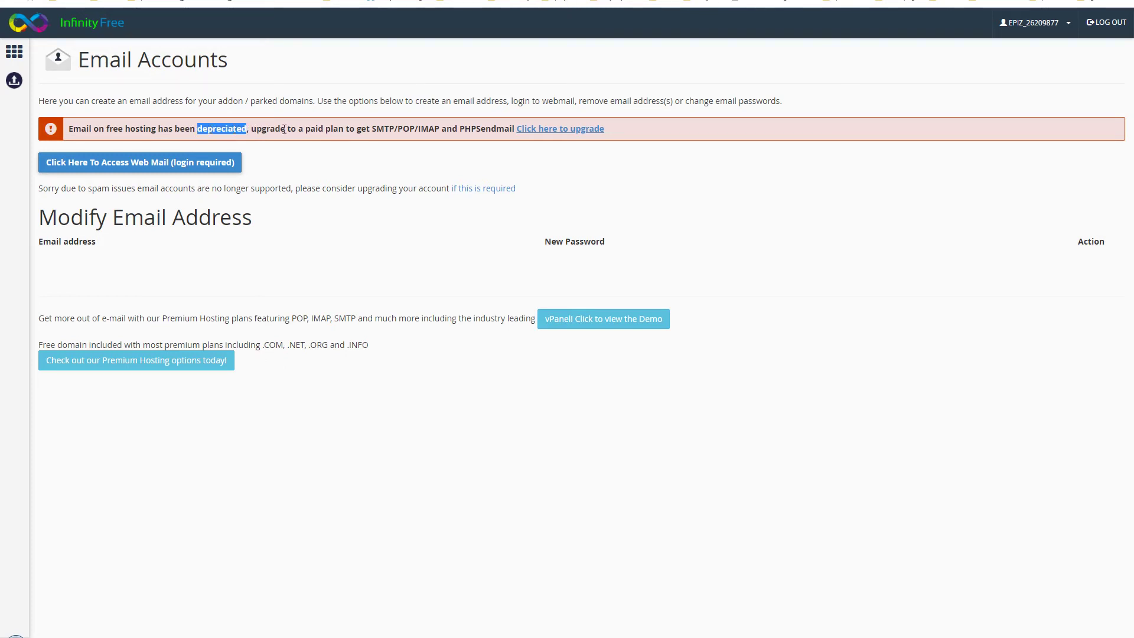
pyautogui.moveTo(298, 129); pyautogui.dragTo(350, 130)
pyautogui.click(385, 129)
pyautogui.doubleClick(384, 129)
pyautogui.doubleClick(429, 129)
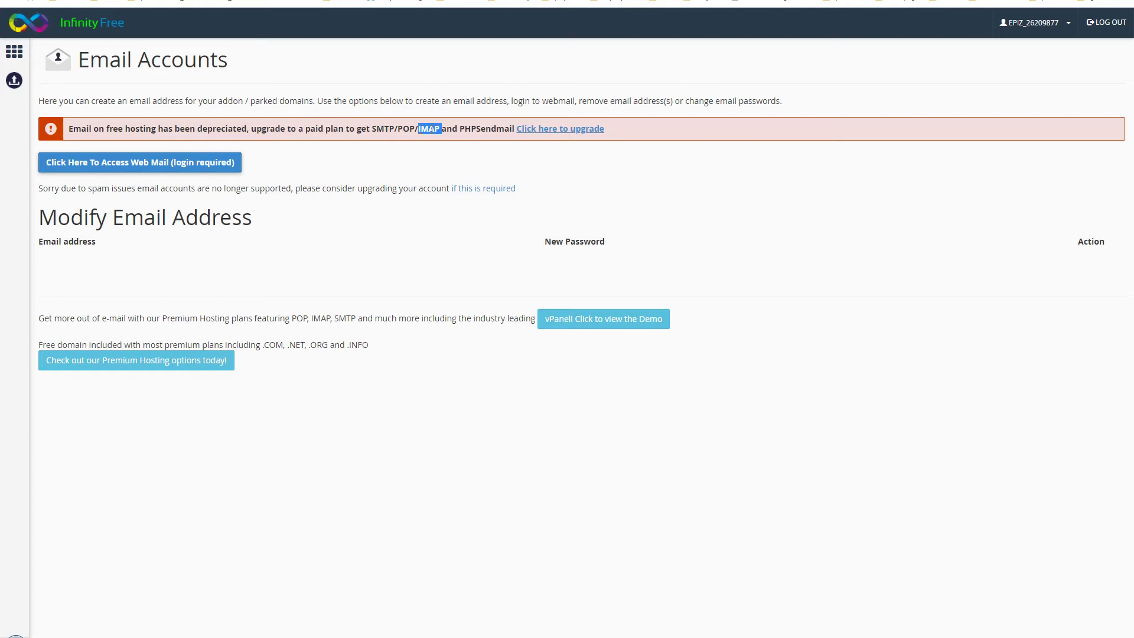
pyautogui.click(481, 129)
pyautogui.doubleClick(482, 128)
pyautogui.click(482, 159)
pyautogui.moveTo(42, 227); pyautogui.dragTo(362, 227)
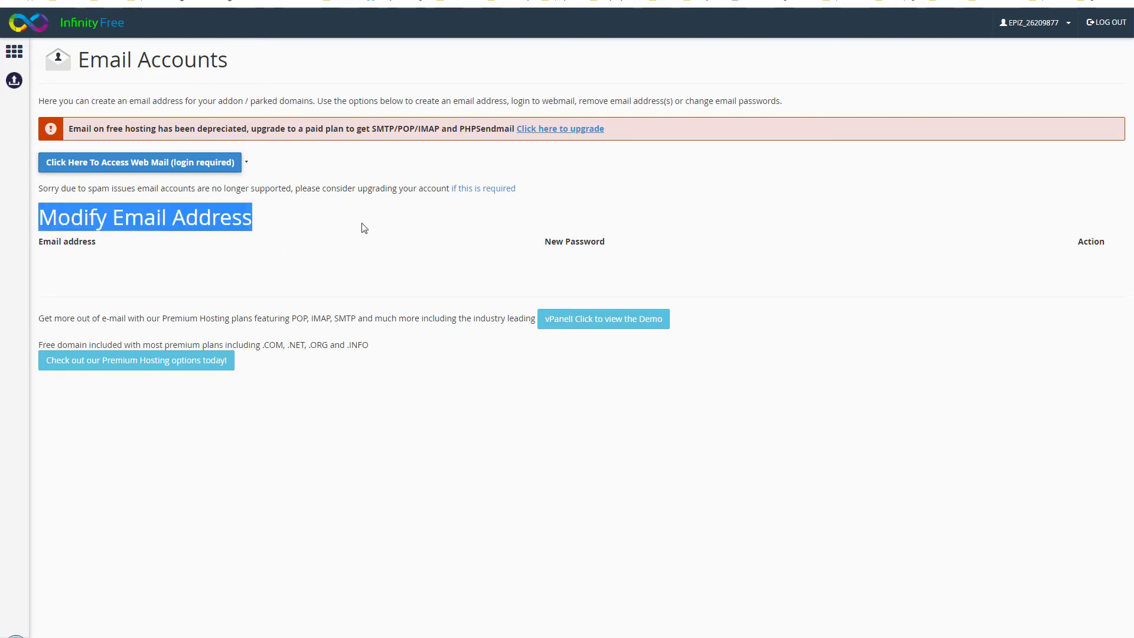
pyautogui.click(363, 228)
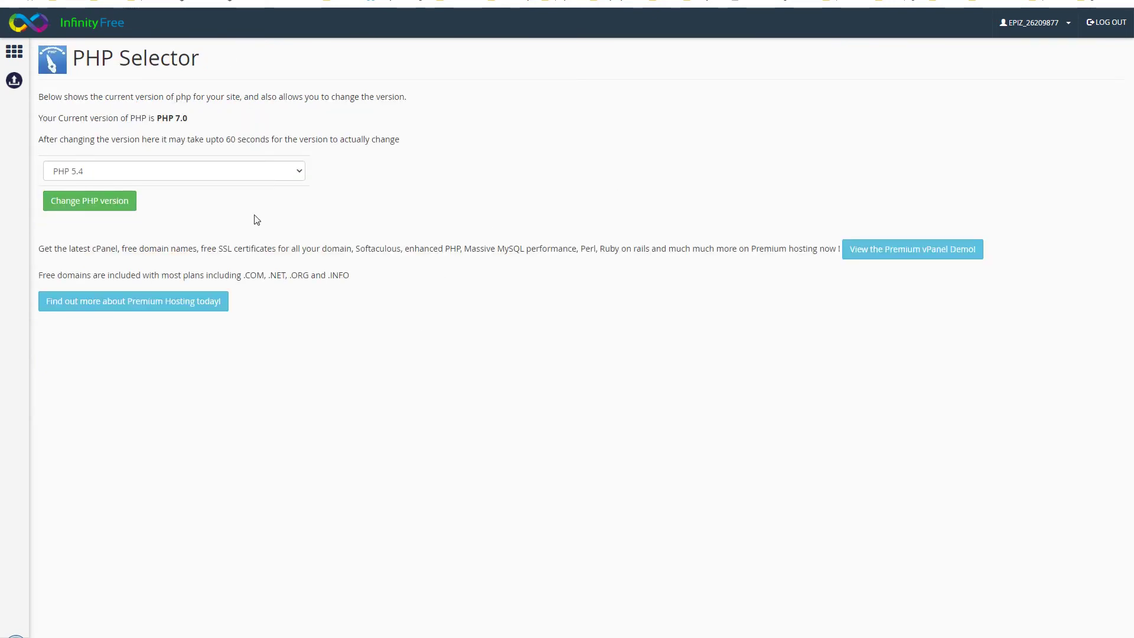
# Open the PHP version list and close it without changing the version
pyautogui.click(242, 170)
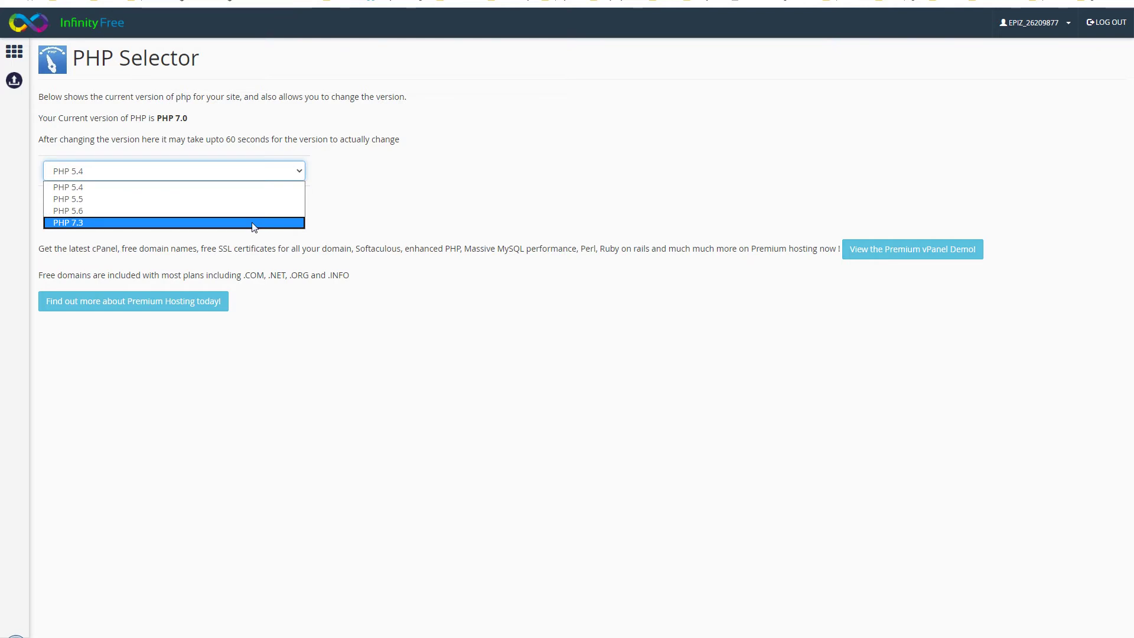
pyautogui.click(597, 217)
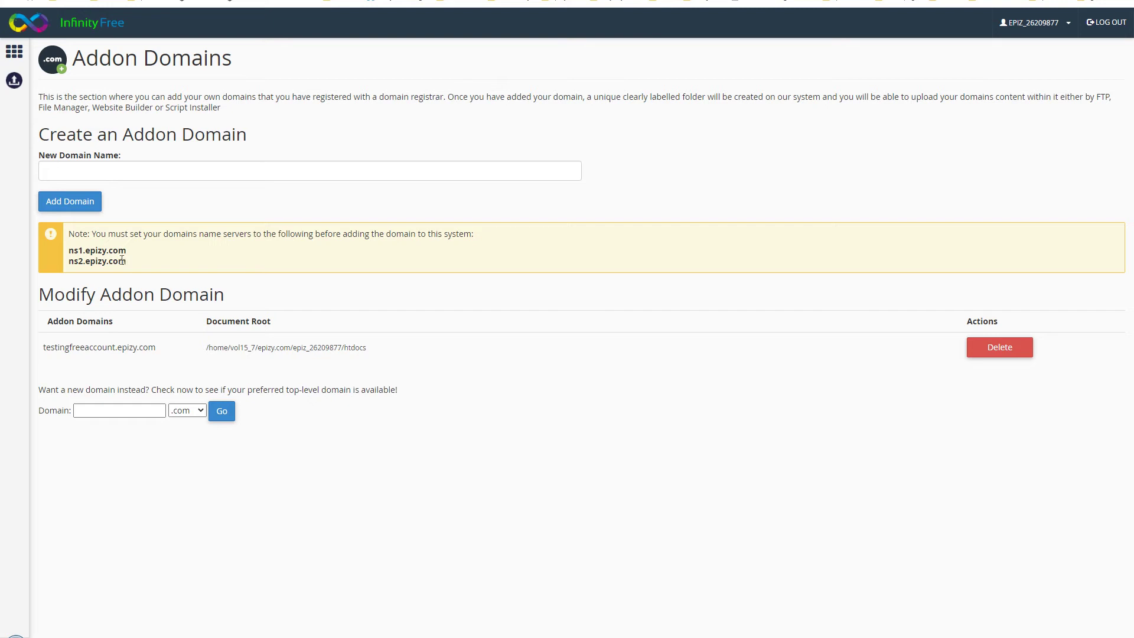
# Select the ns1/ns2.epizy.com nameservers and the existing addon domain name
pyautogui.moveTo(126, 262); pyautogui.dragTo(69, 251)
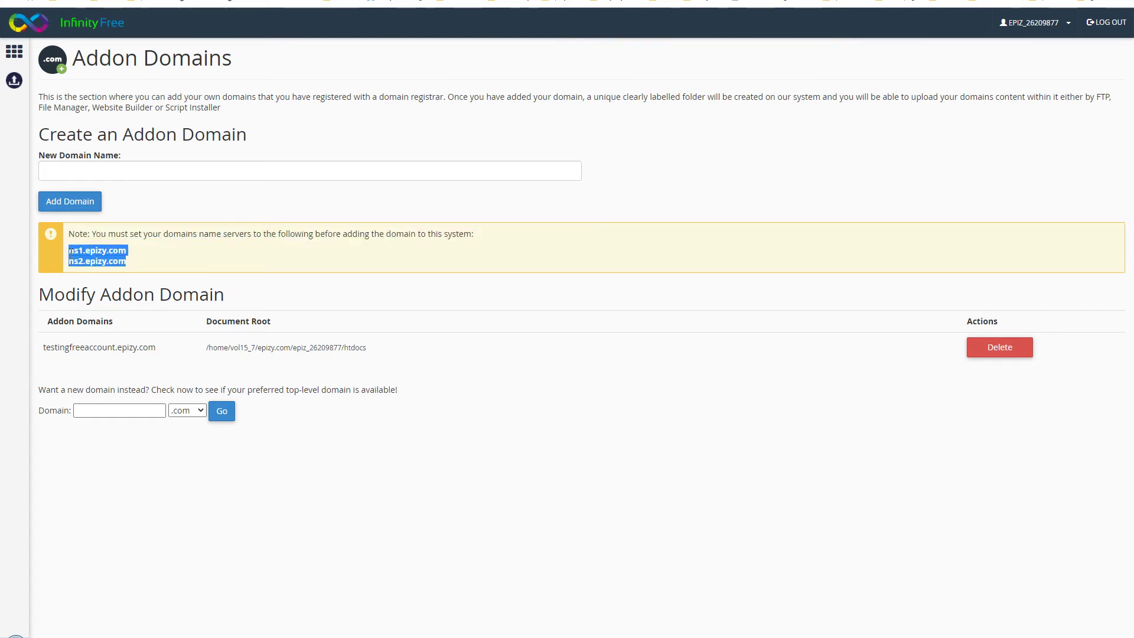
pyautogui.click(126, 273)
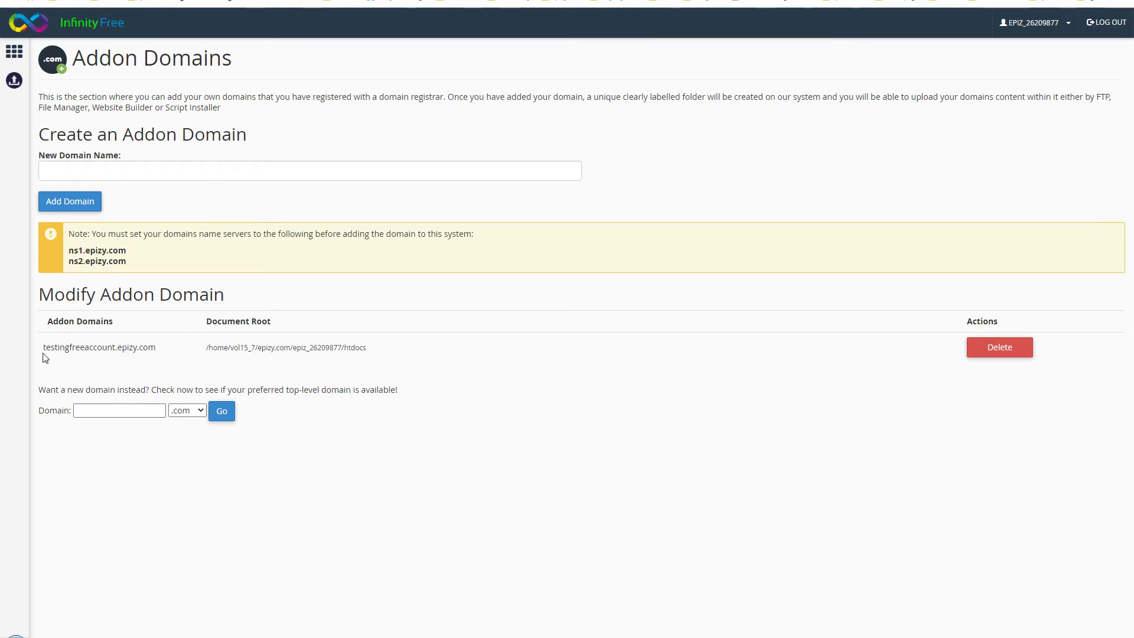
pyautogui.moveTo(44, 349); pyautogui.dragTo(160, 350)
pyautogui.click(162, 353)
pyautogui.doubleClick(101, 350)
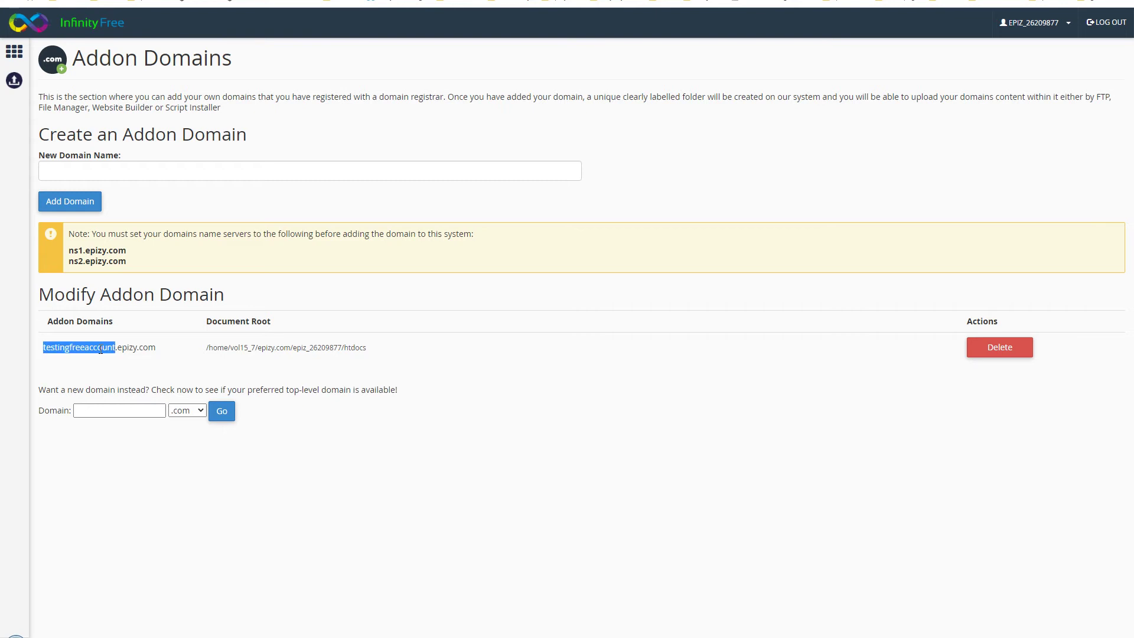
pyautogui.click(101, 367)
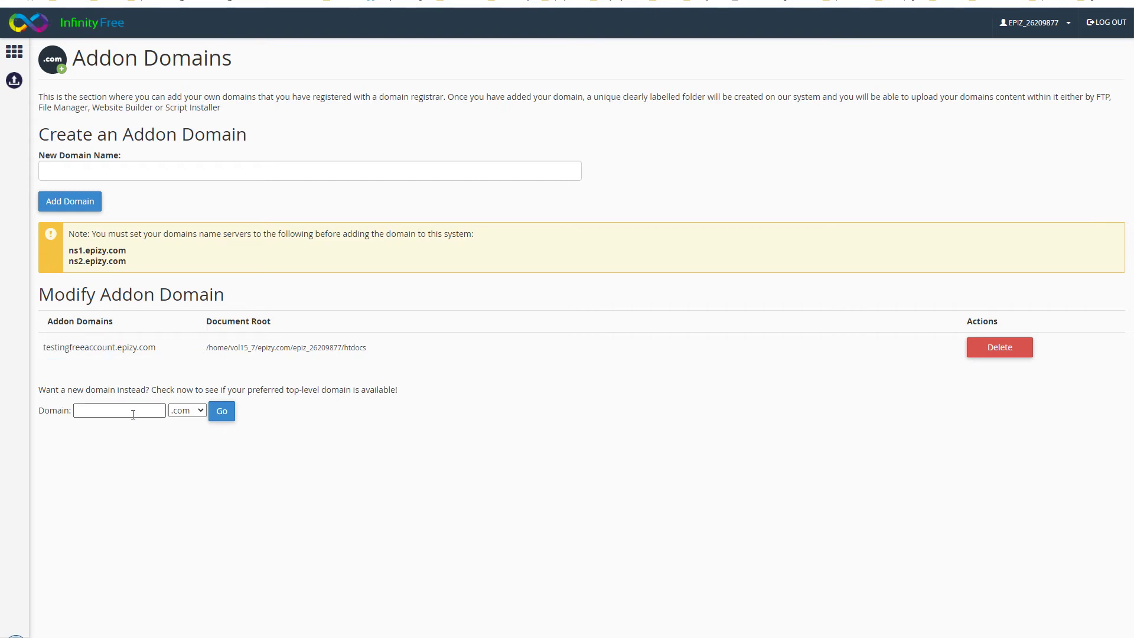
# Browse the domain extension list up to .info, then close it keeping .com
pyautogui.click(181, 411)
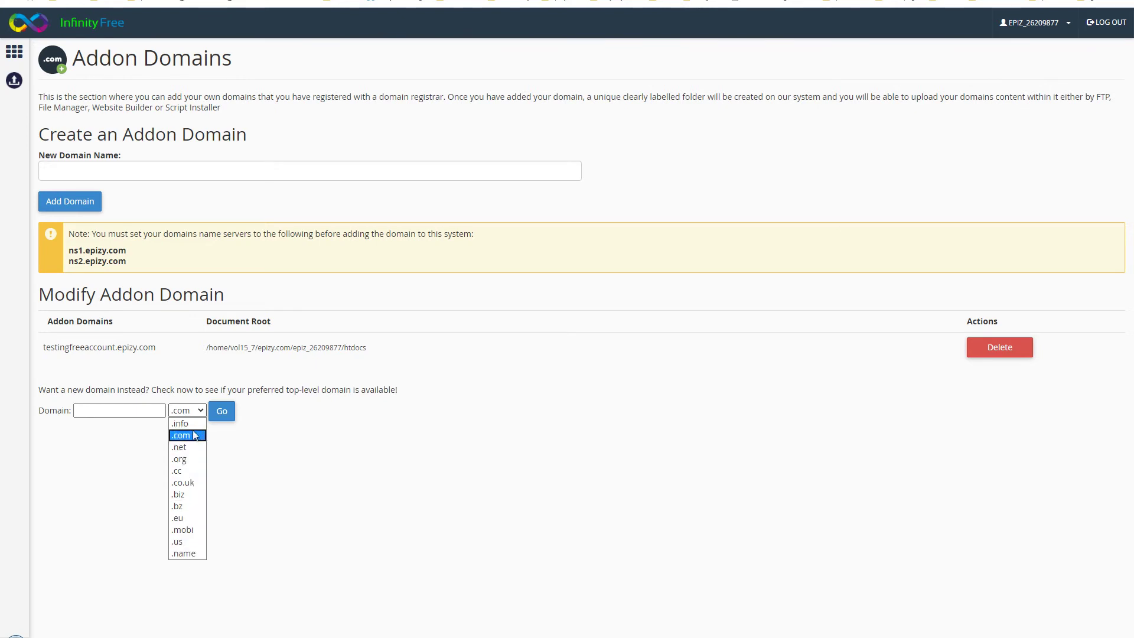
pyautogui.press('Up')
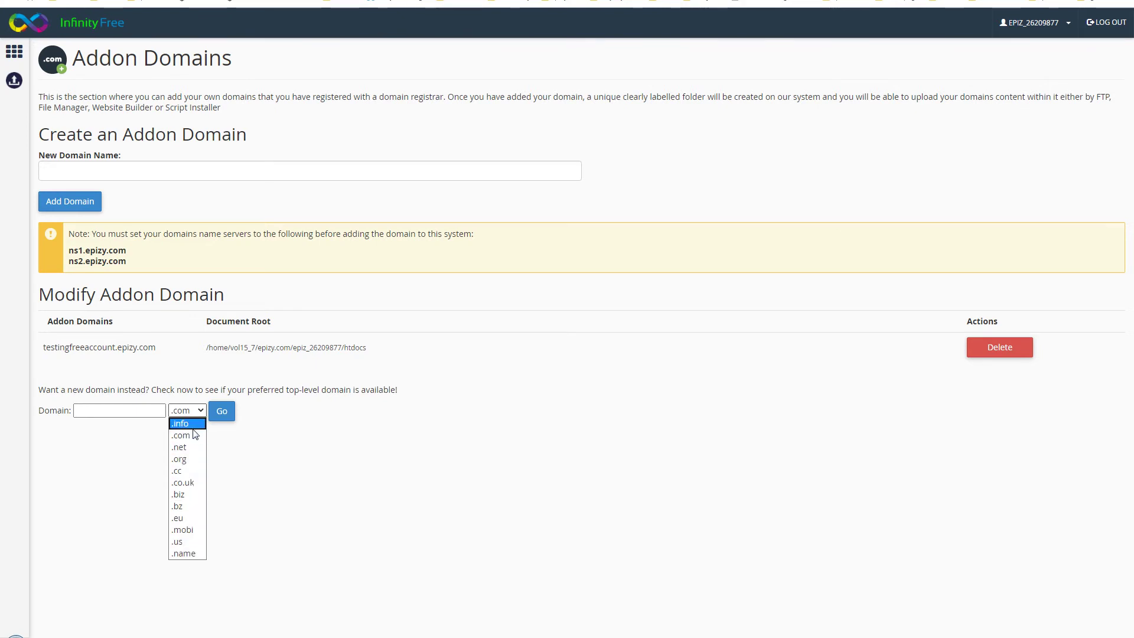
pyautogui.click(312, 452)
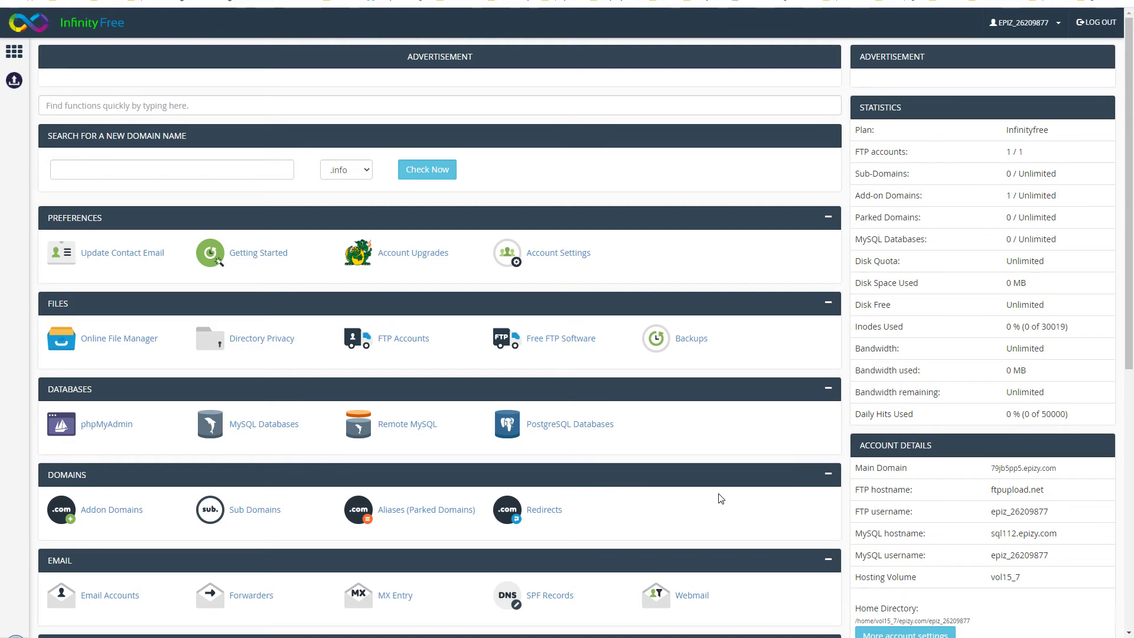
# Leave the control panel via the InfinityFree header logo
pyautogui.click(89, 23)
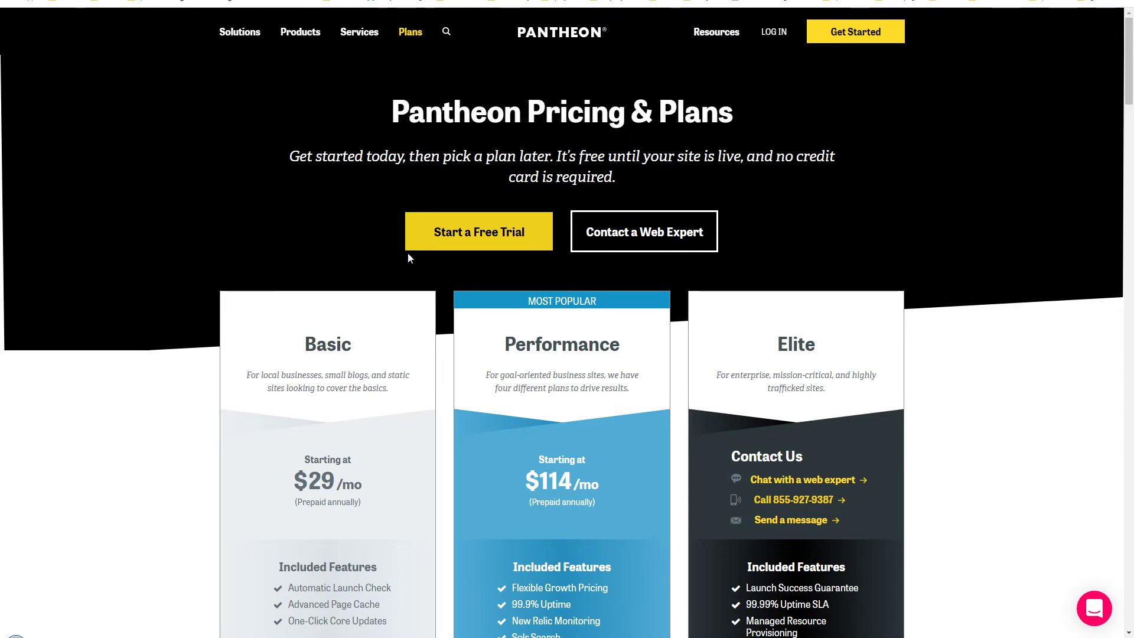
# Scroll through Pantheon's pricing plans and move to the LOG IN link in the header
pyautogui.scroll(-3, 187, 414)
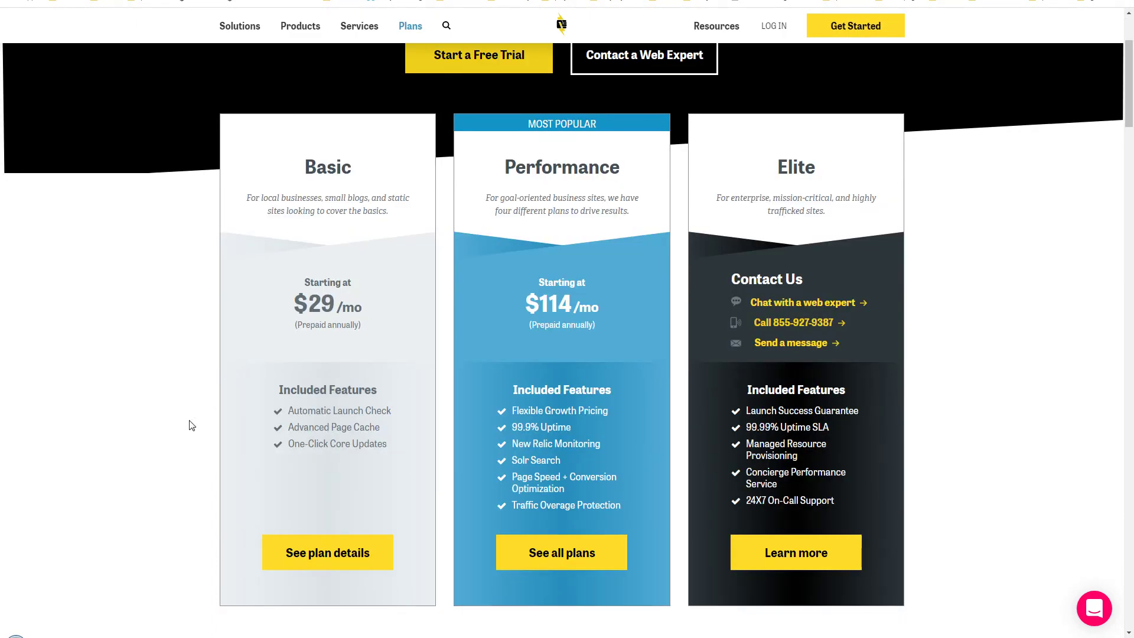
pyautogui.scroll(-10, 192, 425)
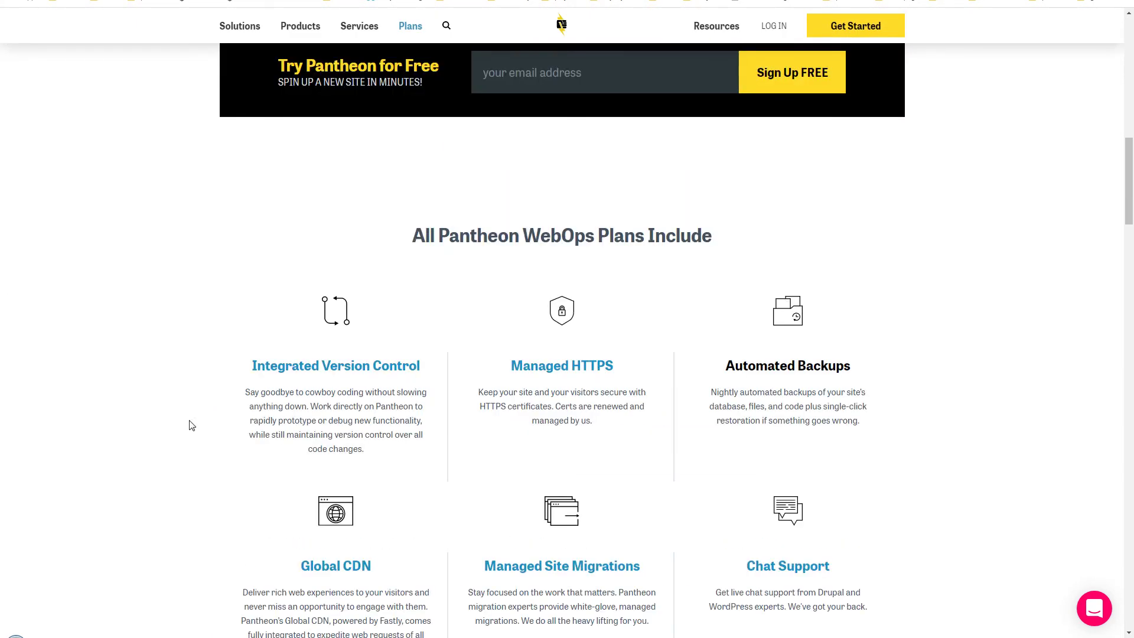
pyautogui.scroll(13, 192, 425)
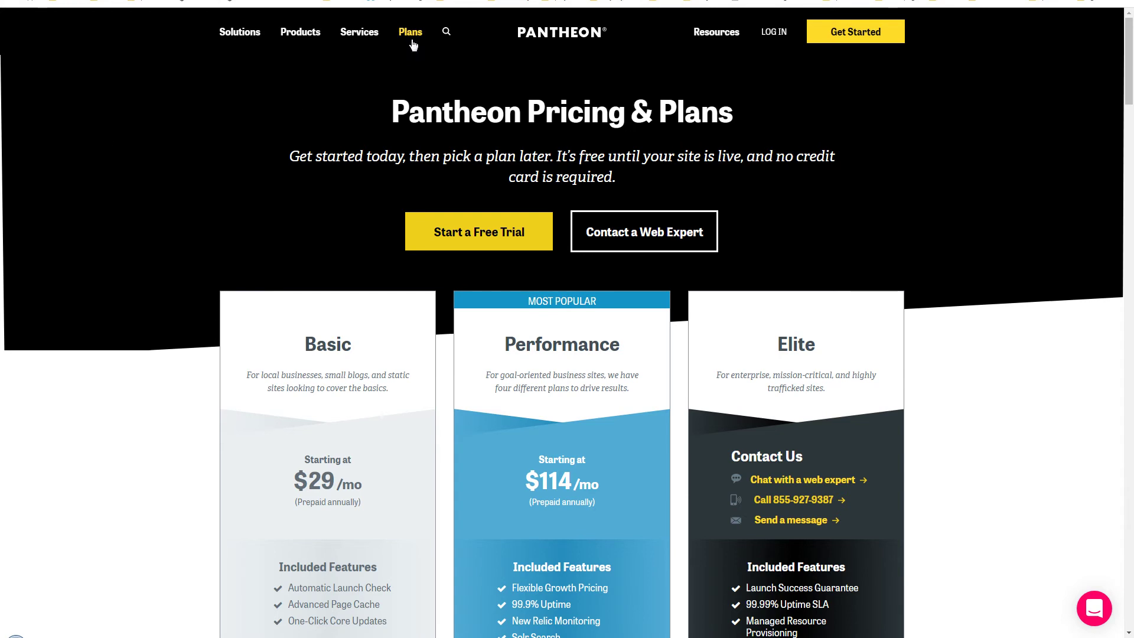
pyautogui.moveTo(413, 44)
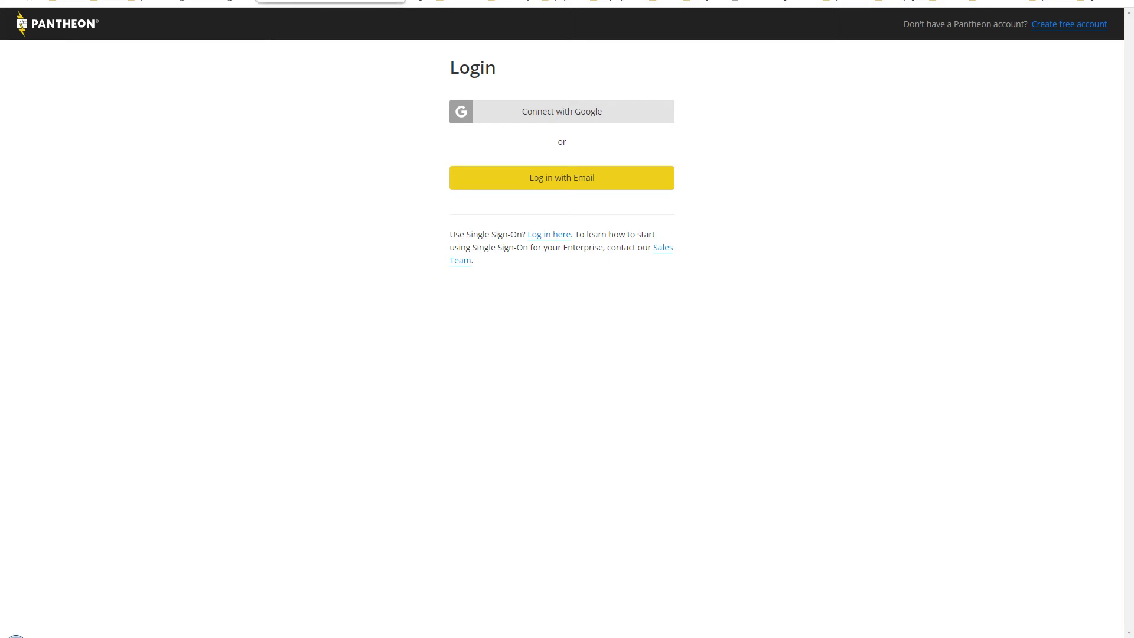
# Sign in to Pantheon and reload the product-designer site's Dev environment dashboard
pyautogui.click(330, 1)
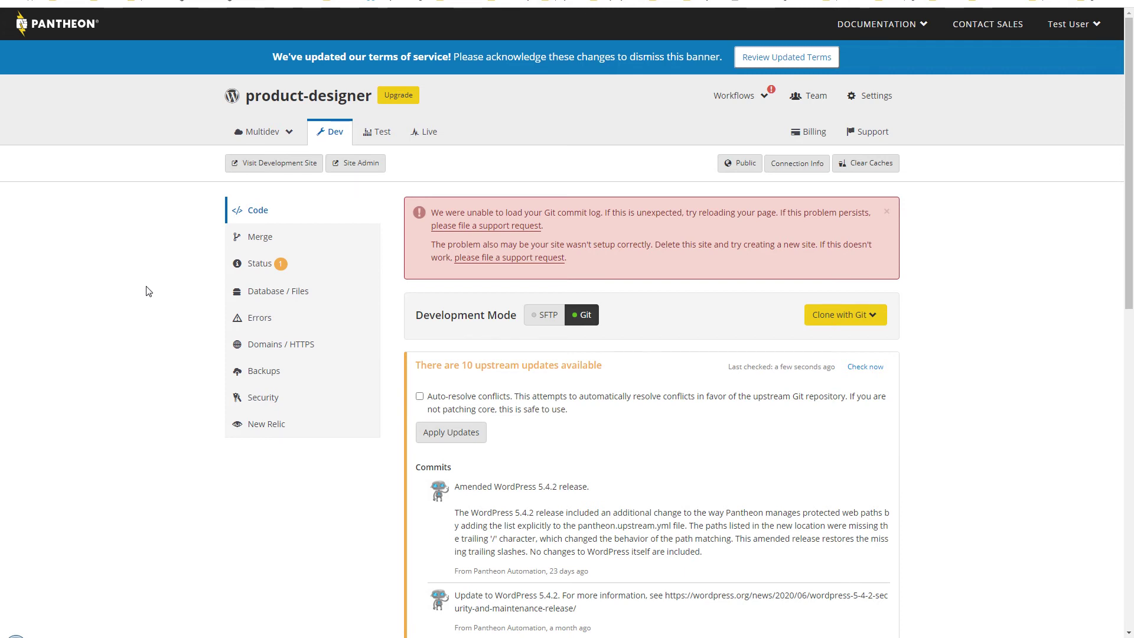
pyautogui.press('F5')
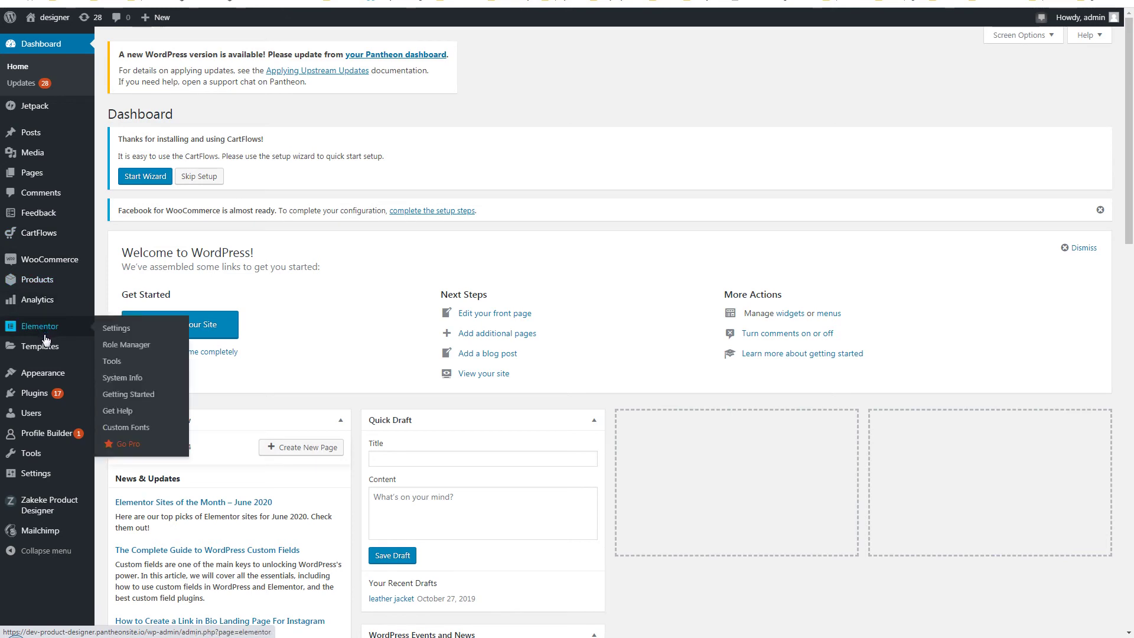
# Bulk-update the checked outdated plugins, dismissing the FTP prompt once and applying the update again
pyautogui.moveTo(58, 306)
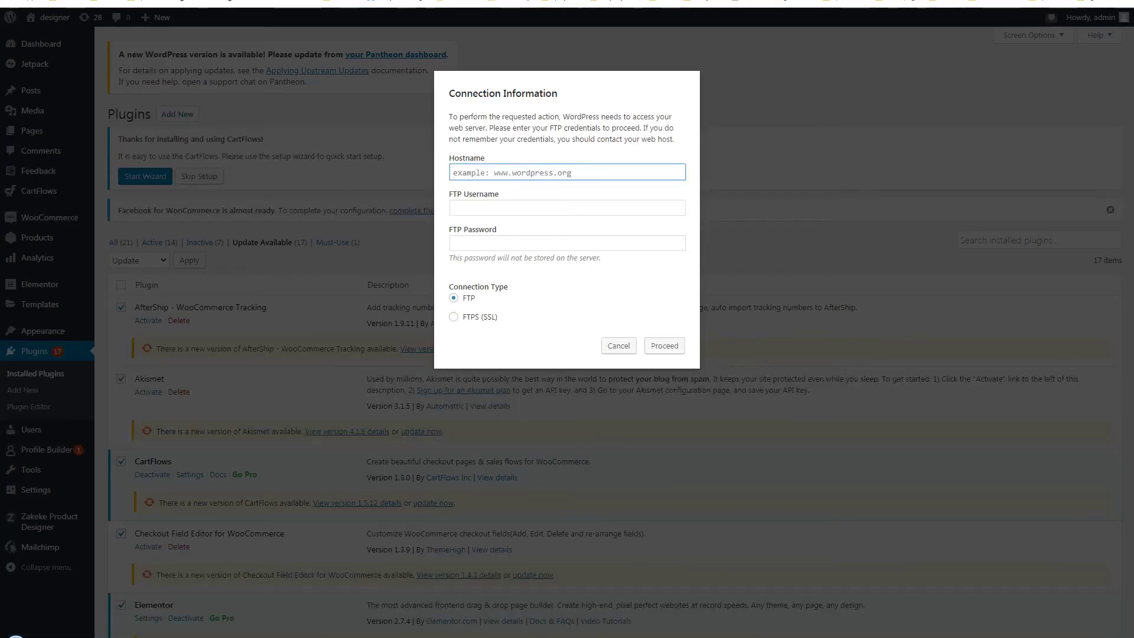
pyautogui.click(618, 345)
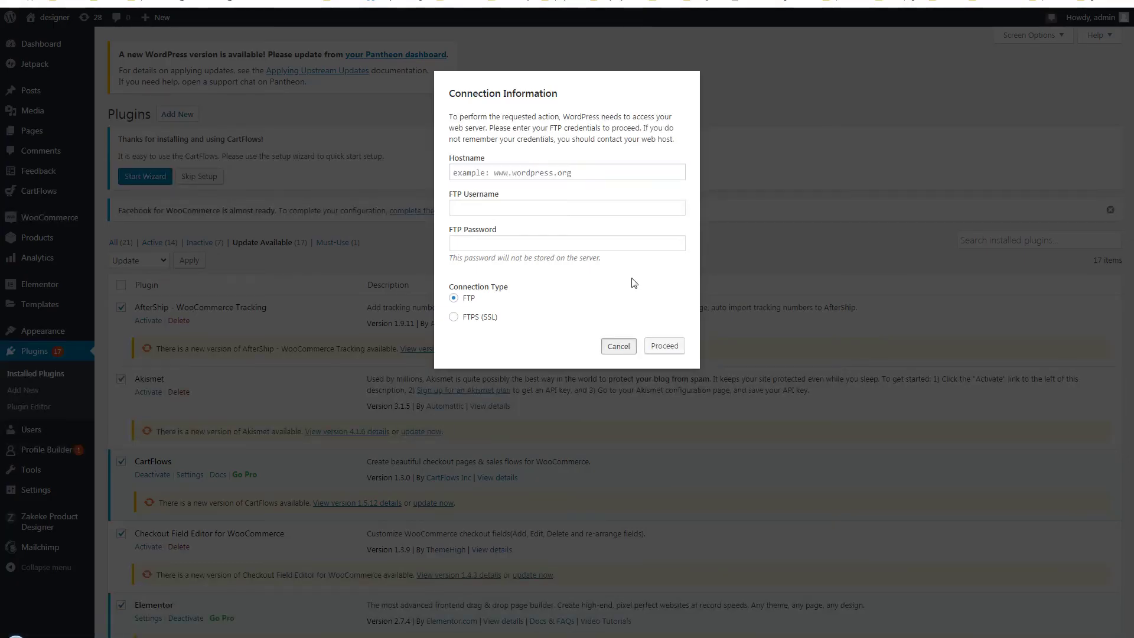
pyautogui.click(708, 239)
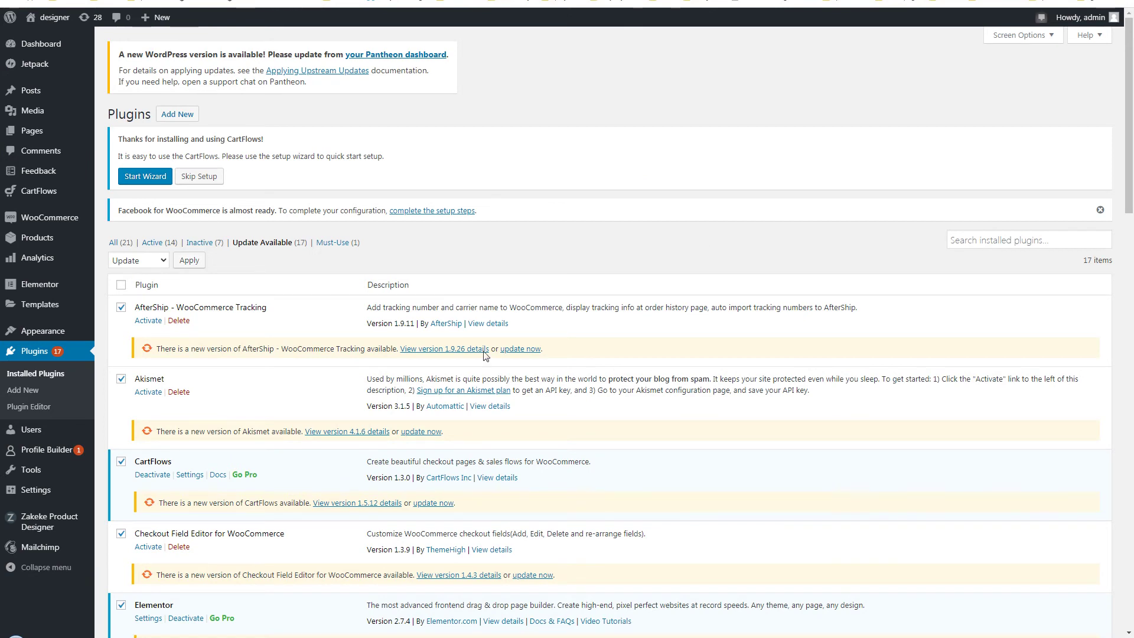
pyautogui.click(185, 263)
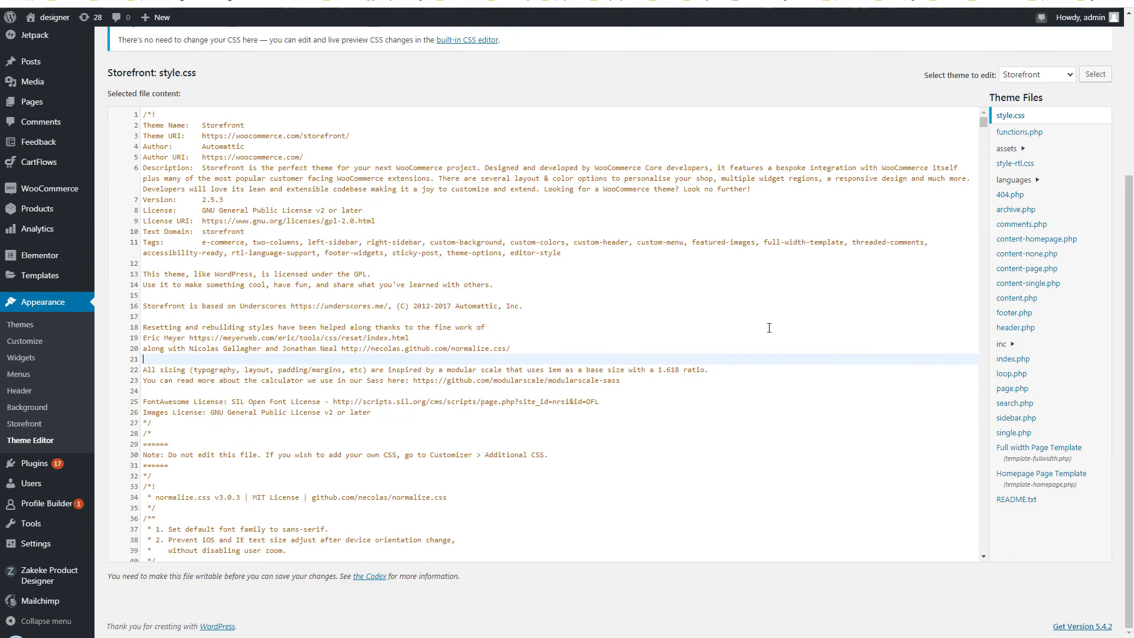
# Place the cursor at line 18 of Storefront's style.css and scroll around the file
pyautogui.click(769, 328)
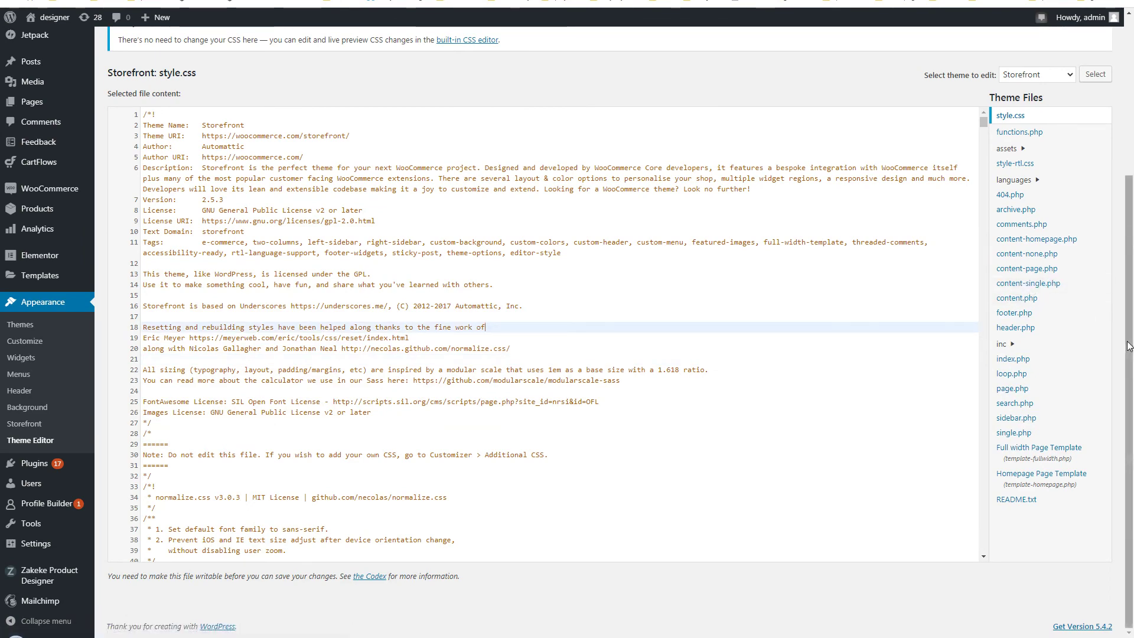
pyautogui.scroll(5, 1121, 395)
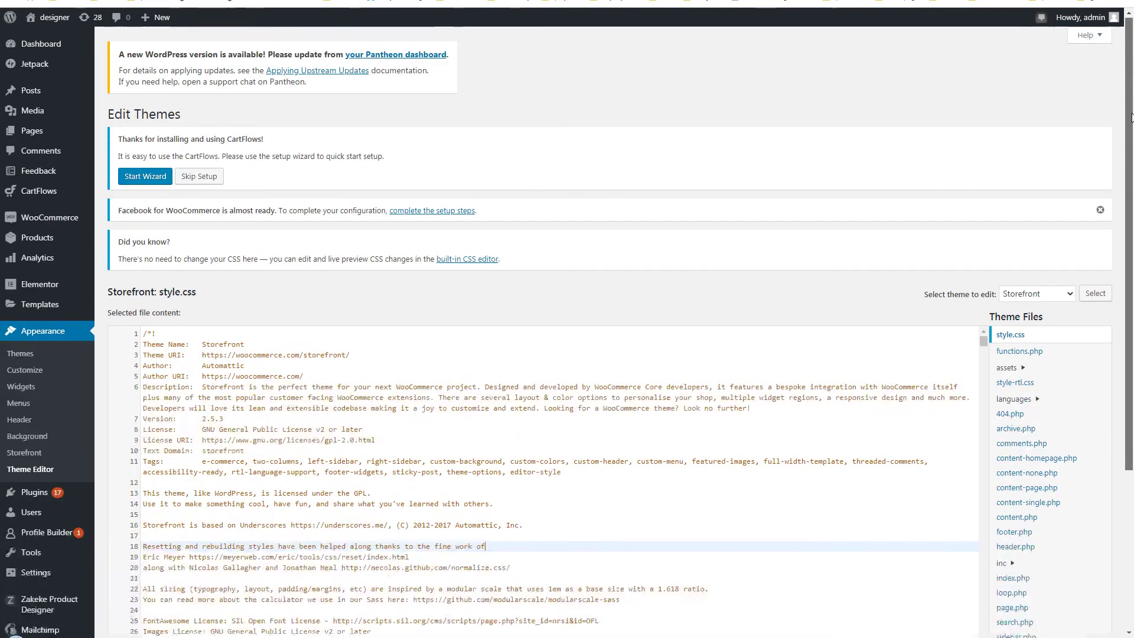
pyautogui.scroll(-5, 1121, 394)
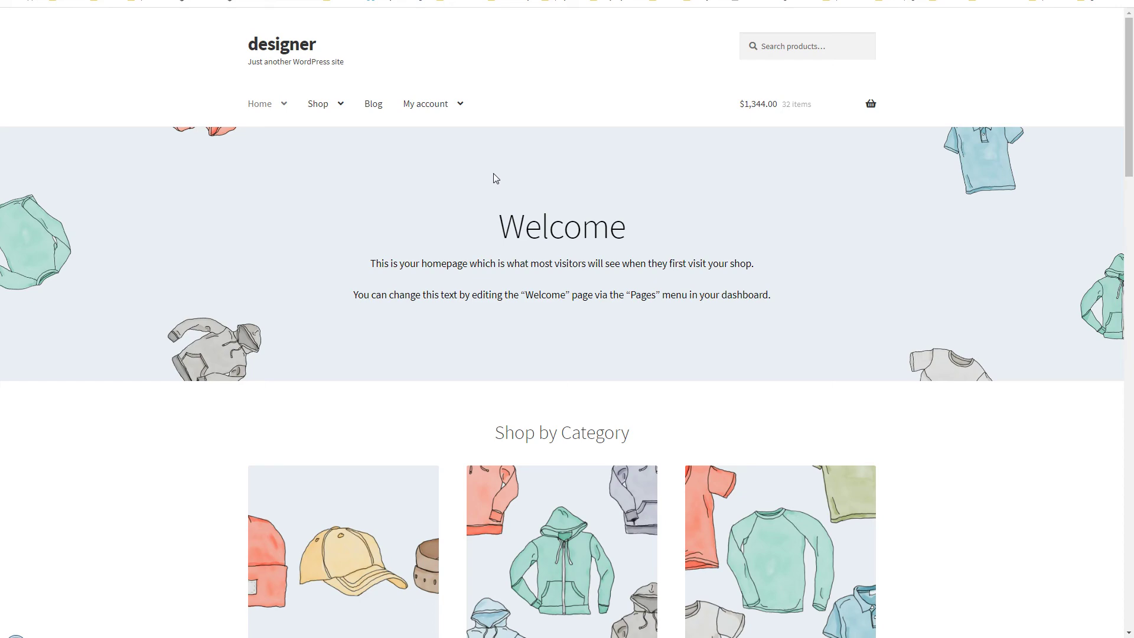
# Scroll down the storefront homepage past On Sale and Best Sellers, then back up
pyautogui.scroll(-14, 826, 401)
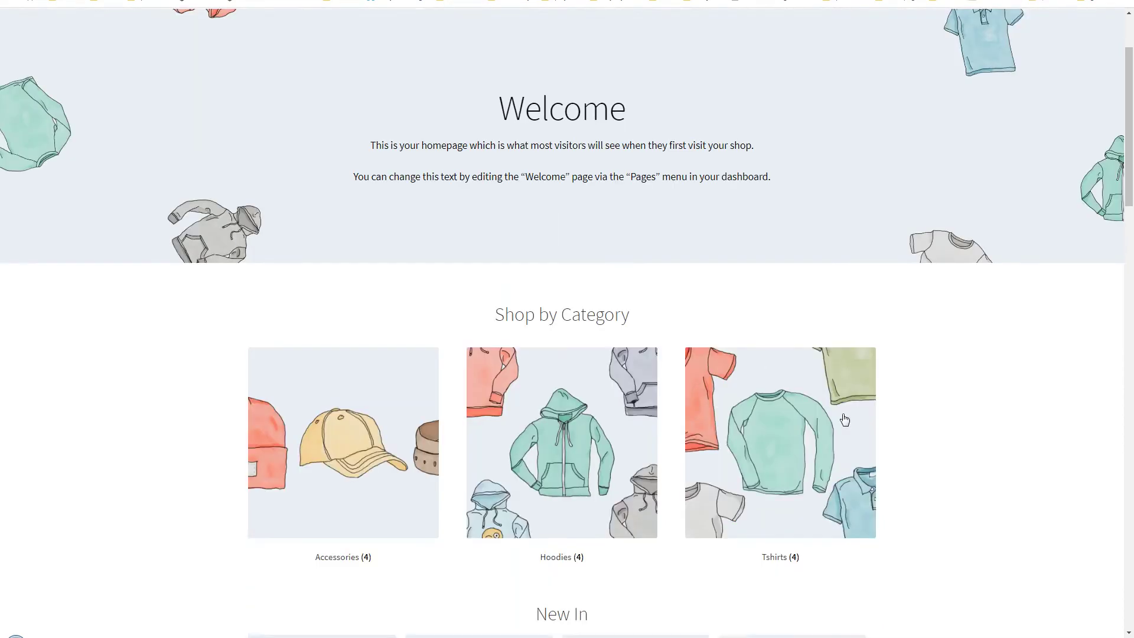
pyautogui.scroll(-15, 951, 445)
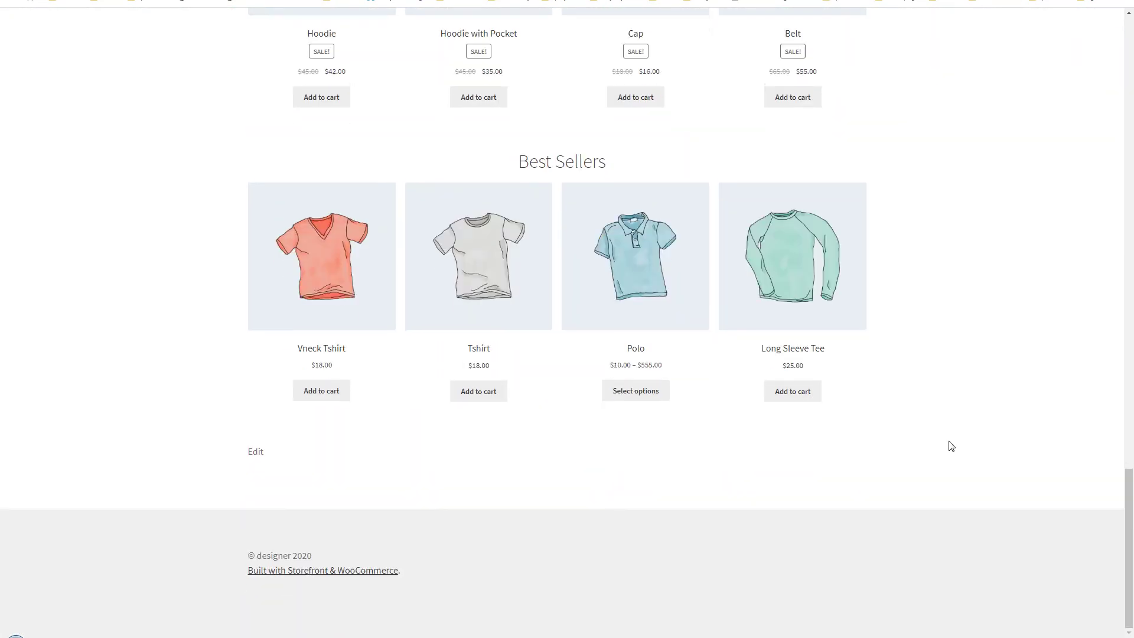
pyautogui.scroll(20, 950, 446)
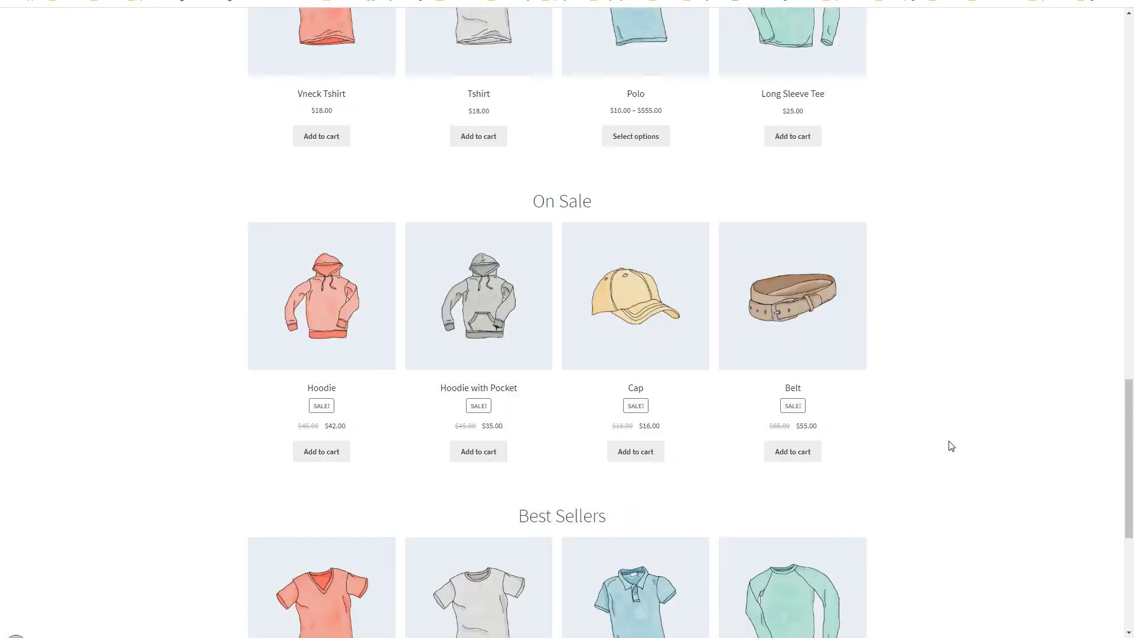